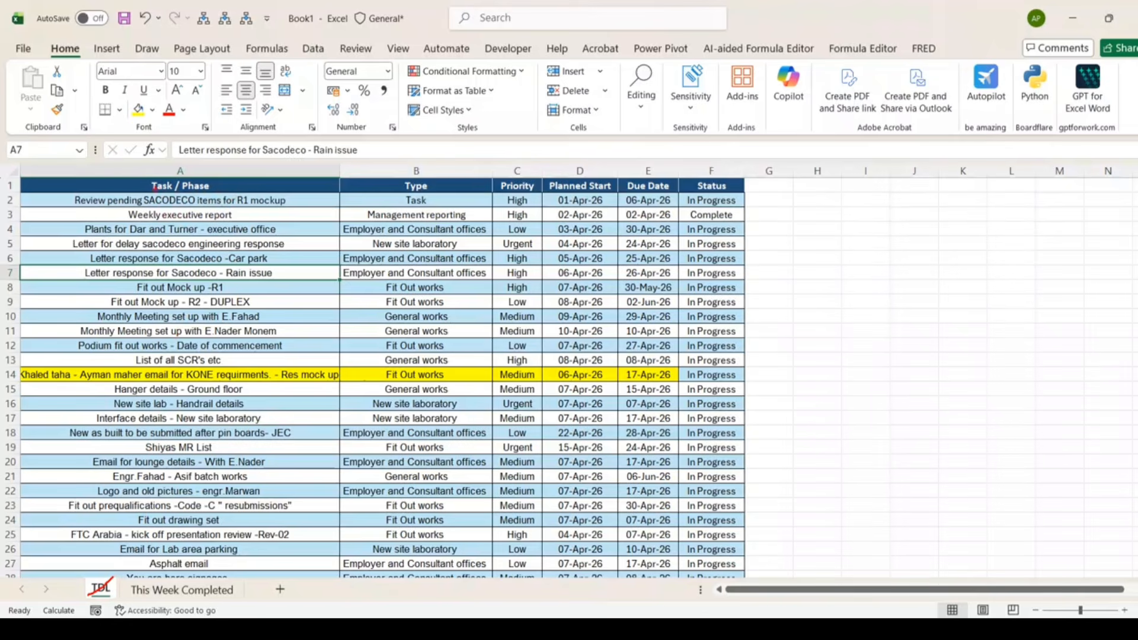
Step: Review the task list's column headers on the TDL sheet, from Task / Phase through to Status
drag(151, 189, 196, 173)
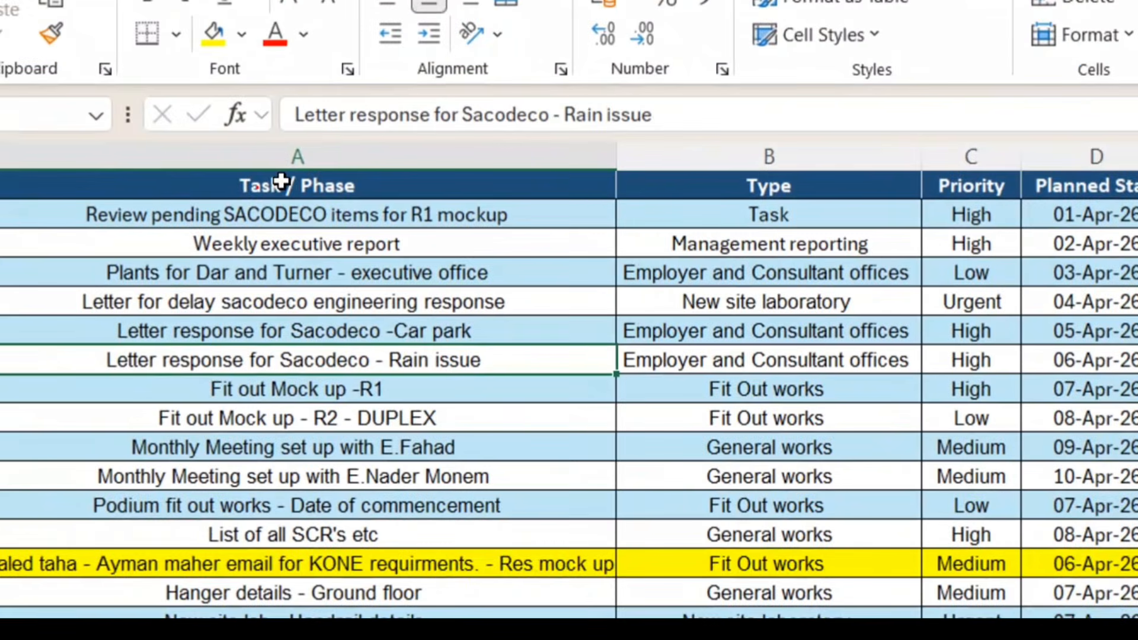
drag(230, 192, 249, 183)
drag(694, 192, 793, 173)
drag(939, 186, 996, 172)
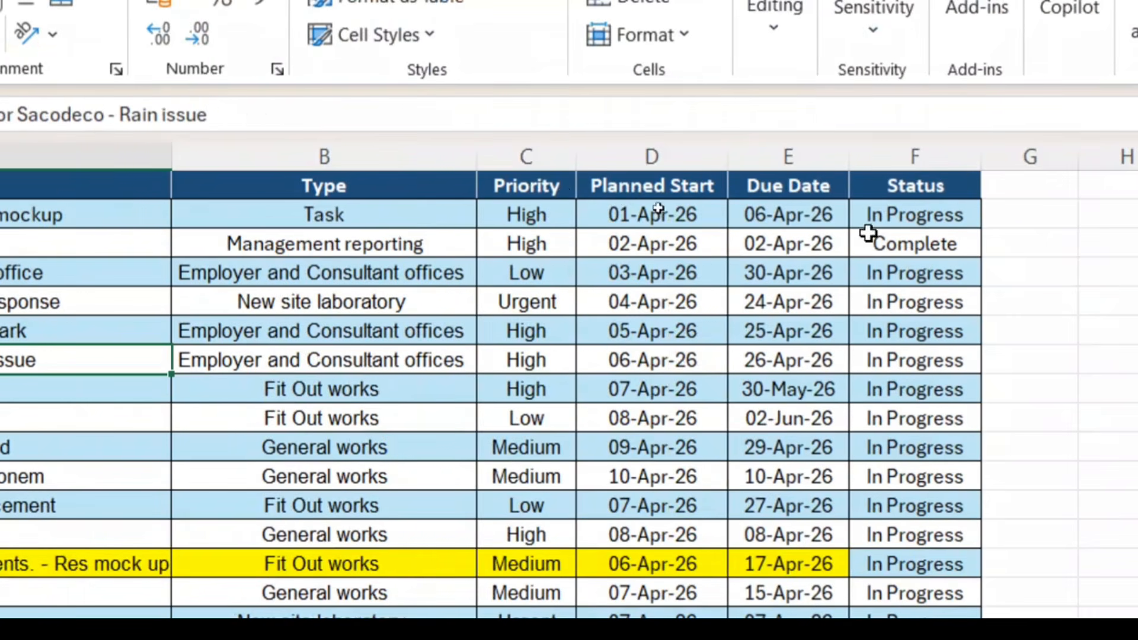
drag(600, 193, 648, 169)
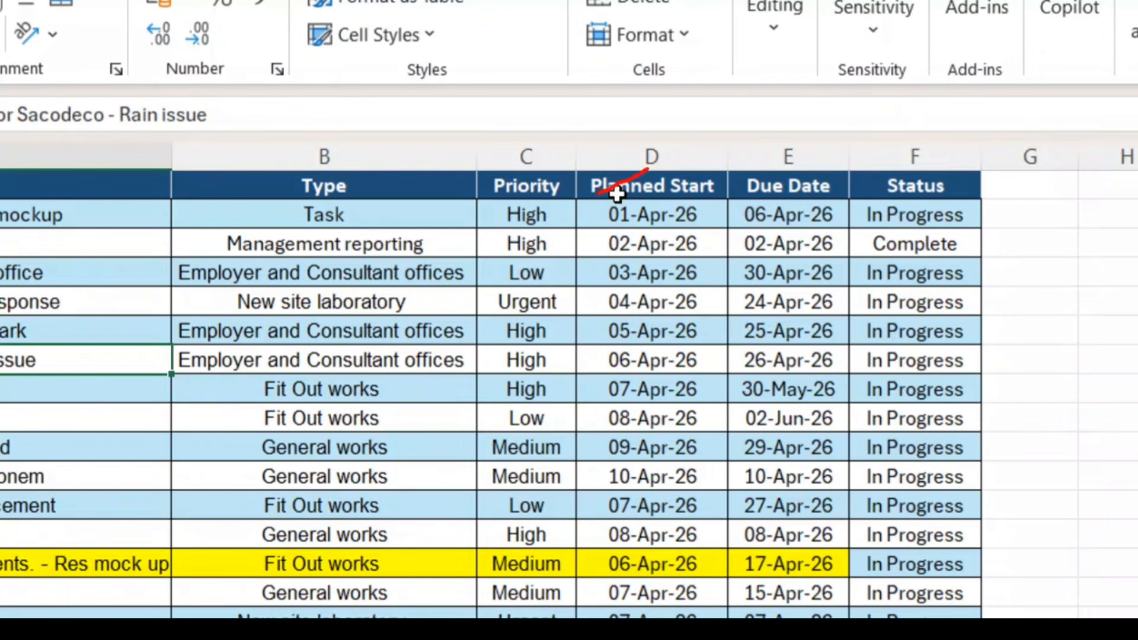
drag(732, 188, 803, 170)
drag(863, 217, 909, 206)
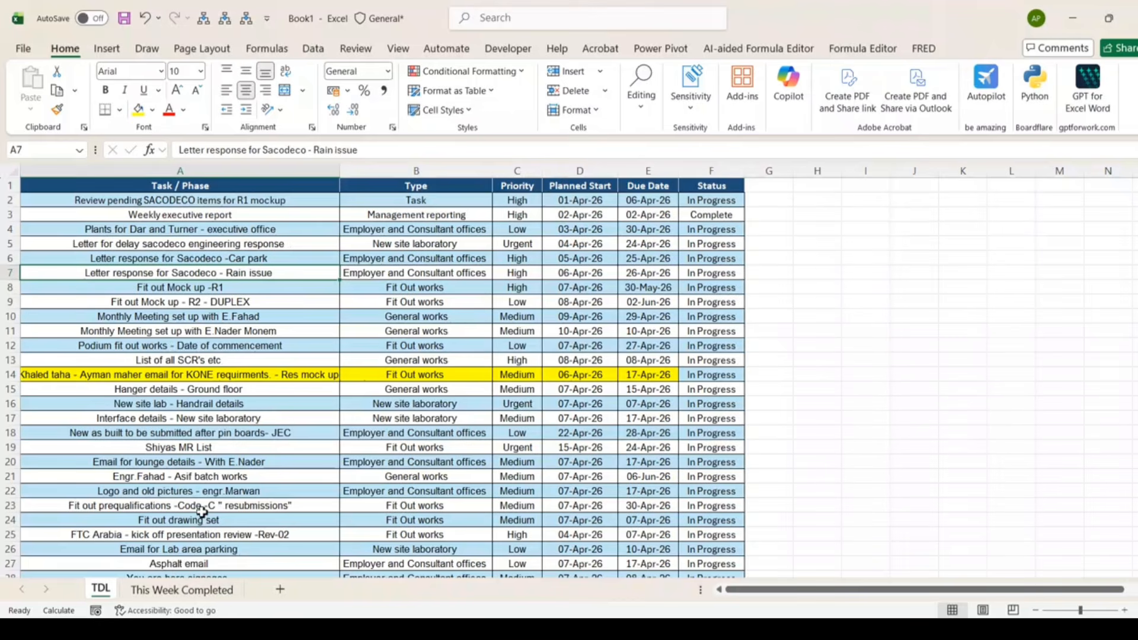
Step: Compare the layout of the This Week Completed sheet with the task list on the TDL sheet
click(176, 595)
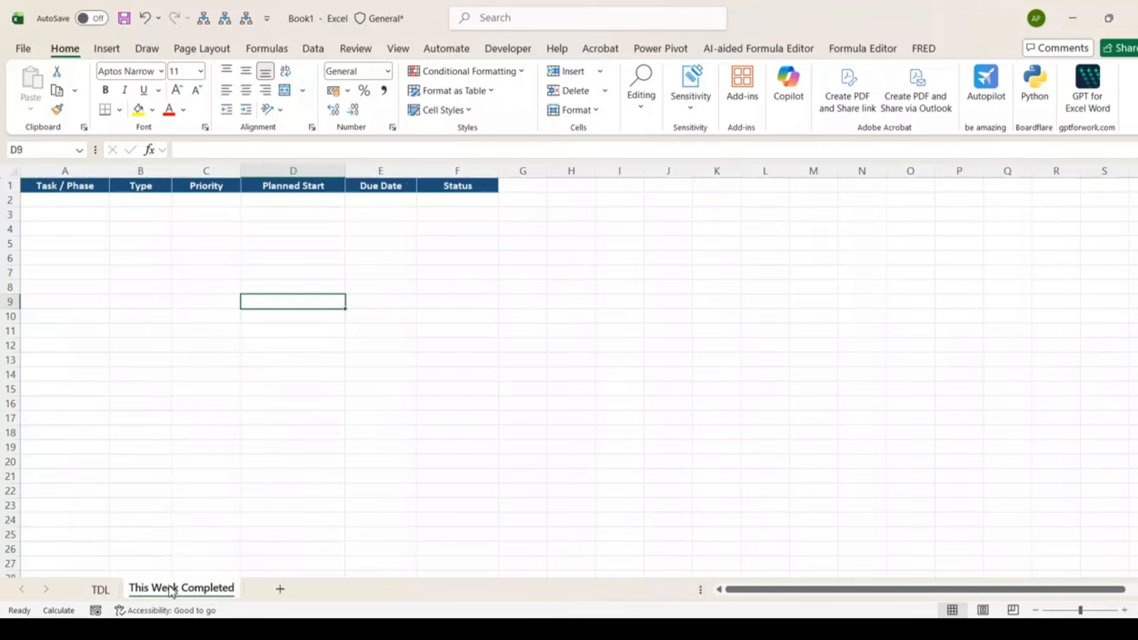
mouse_move(130, 572)
mouse_down()
mouse_move(131, 592)
mouse_move(240, 569)
mouse_move(114, 572)
mouse_up()
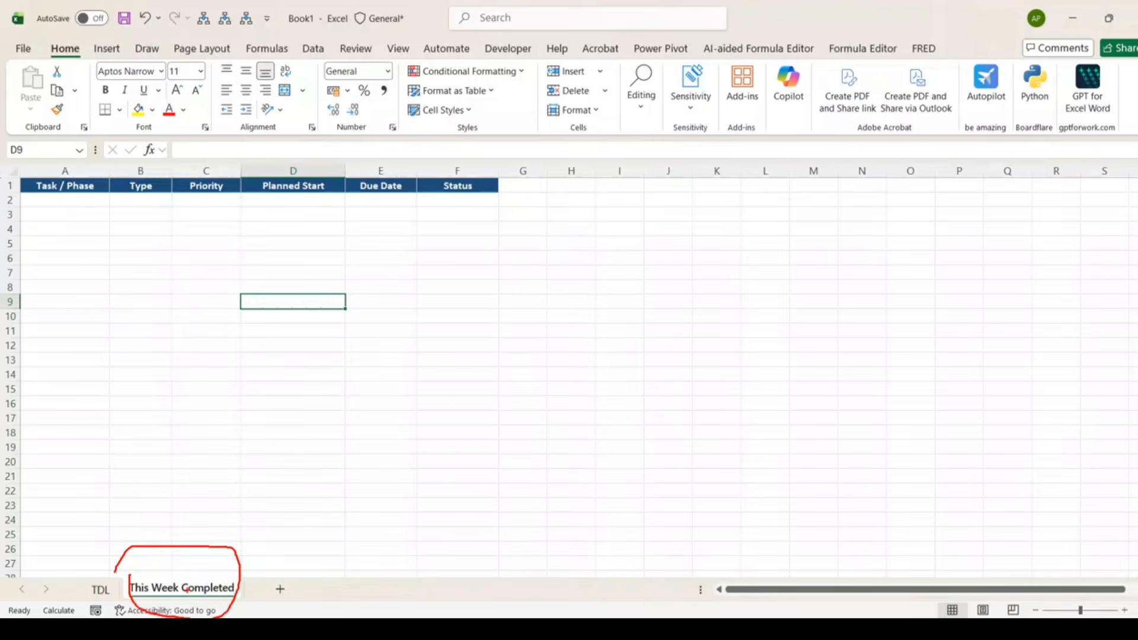
key(Escape)
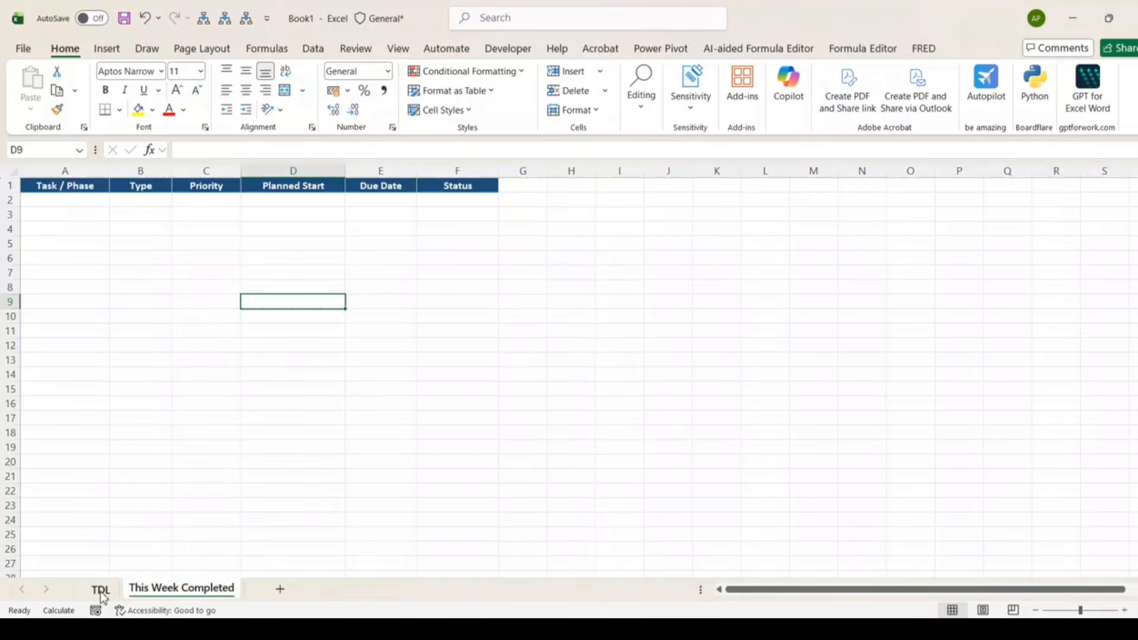
click(101, 591)
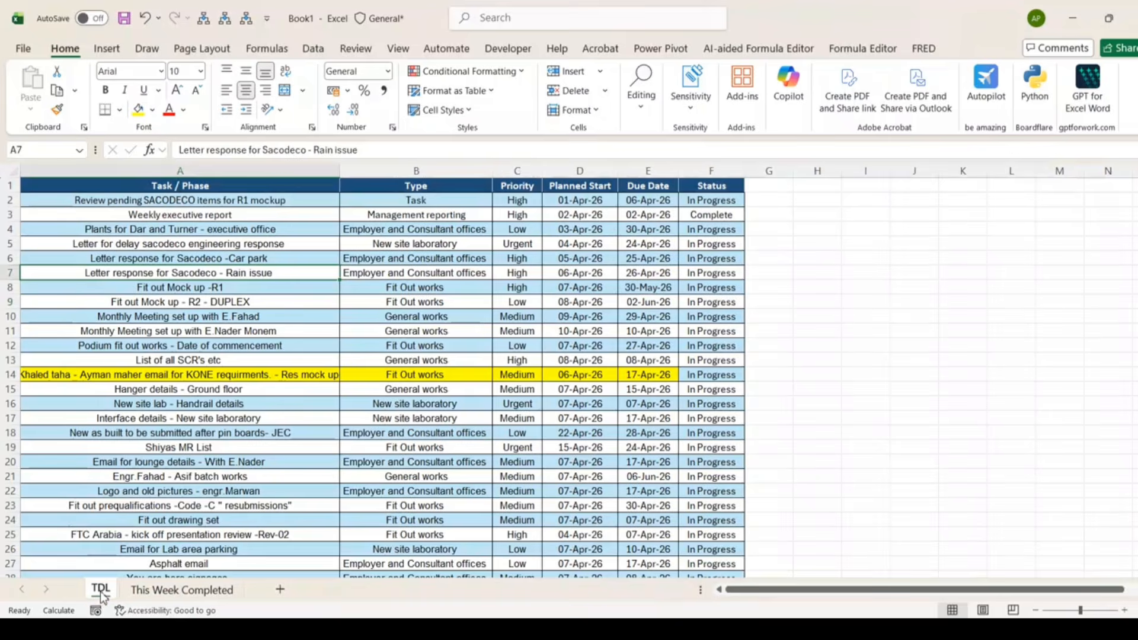
click(197, 594)
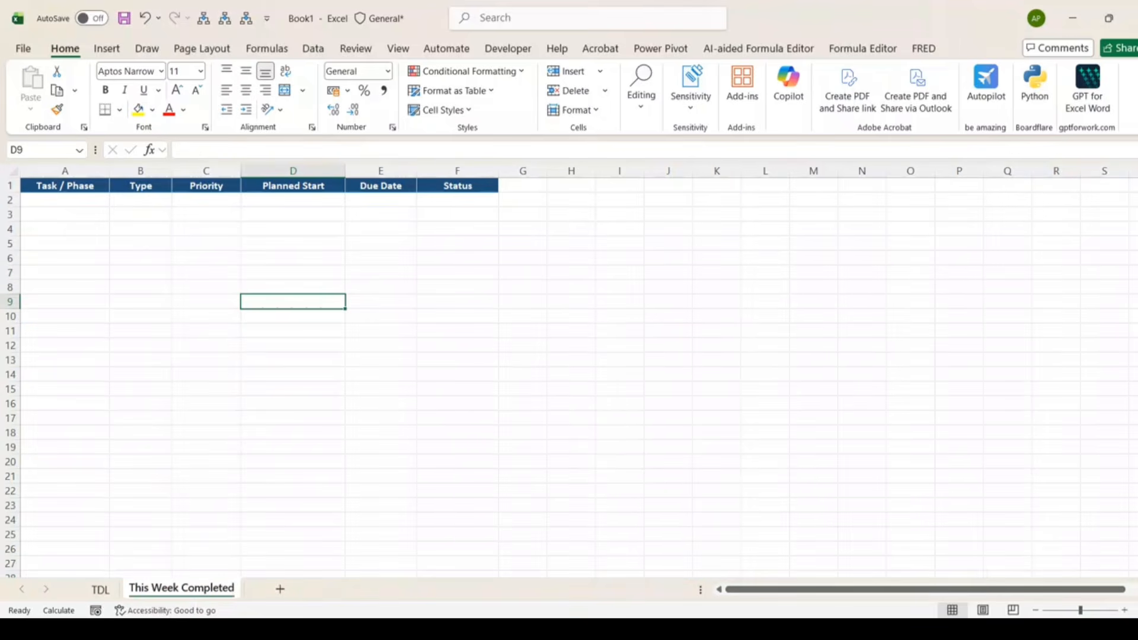
Step: Check the current week's dates in the system calendar, and close the calendar again
key(super+n)
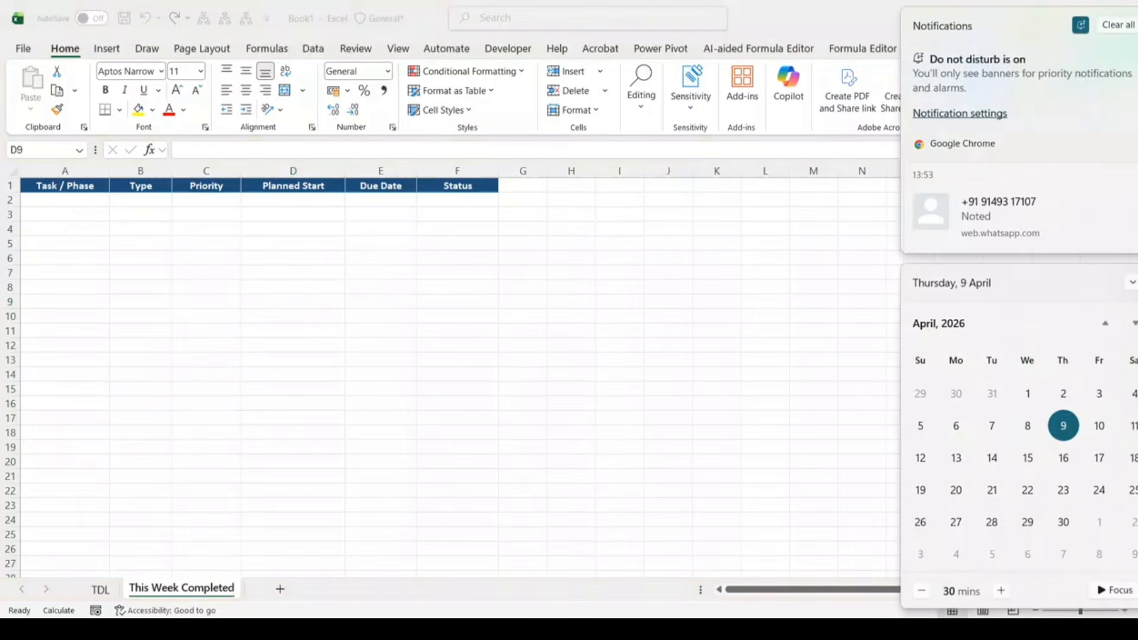
key(Escape)
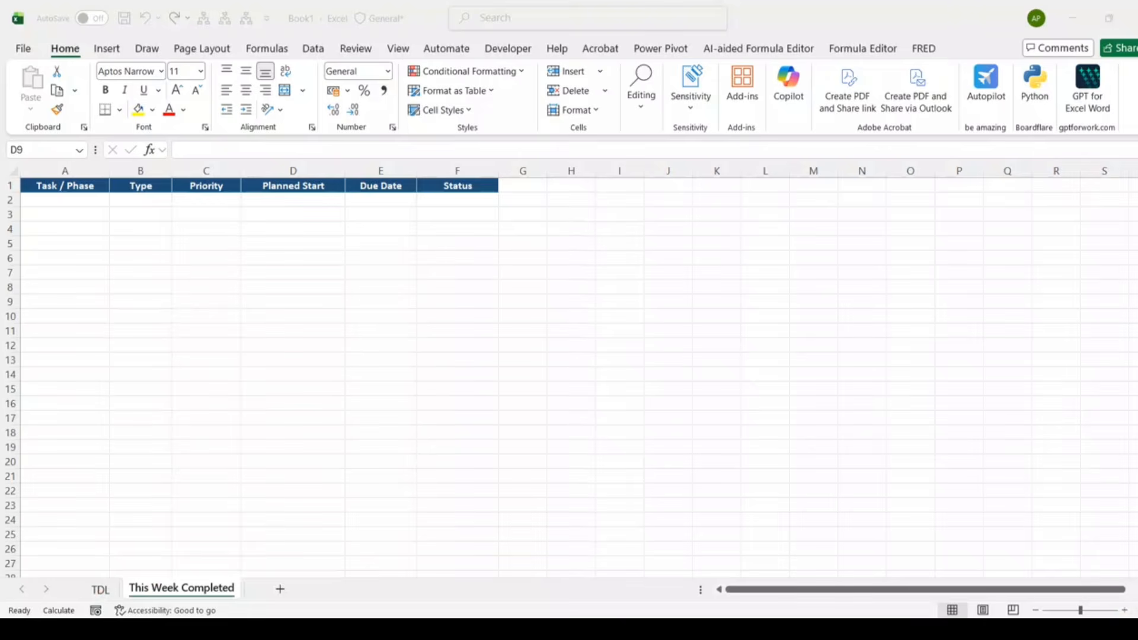
click(1123, 610)
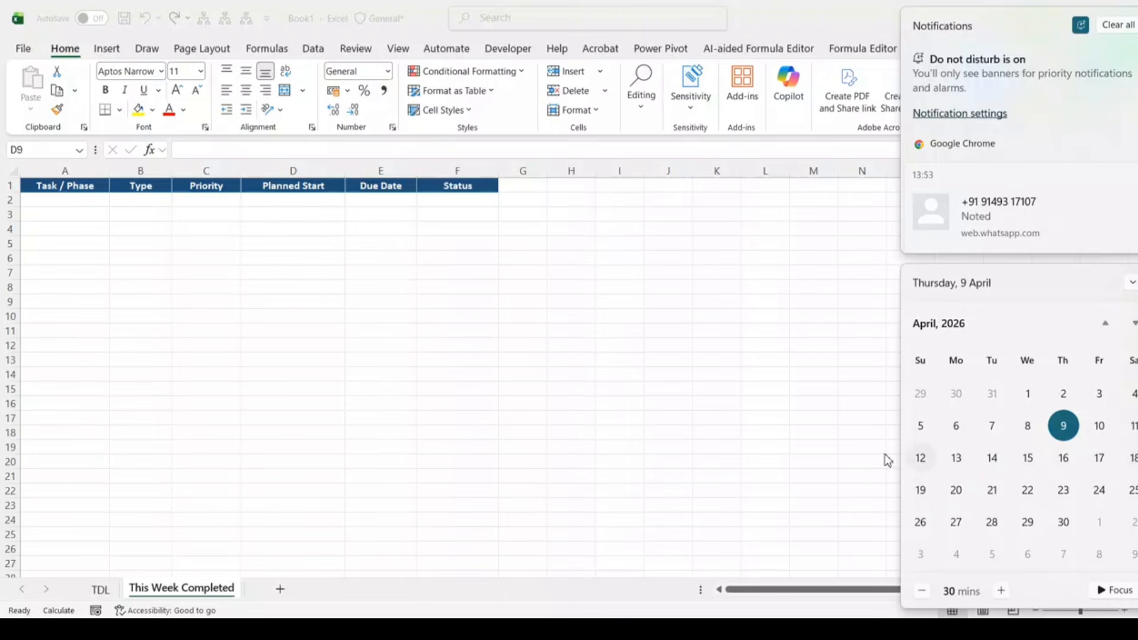
click(569, 276)
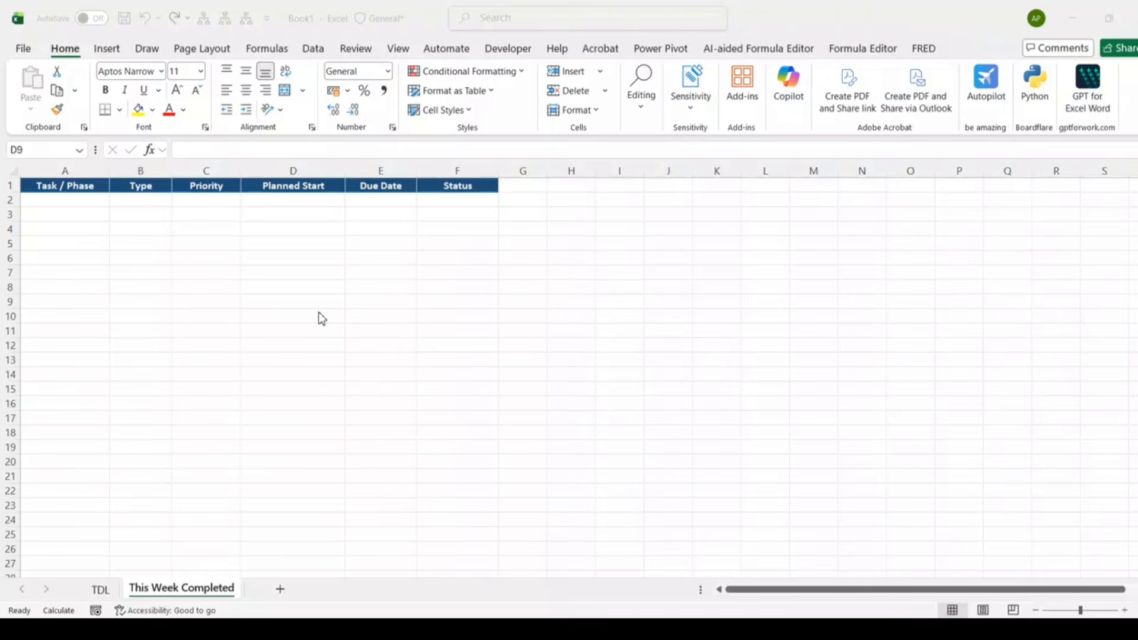
Step: Return to the TDL sheet and look over the Planned Start dates in column D
click(235, 204)
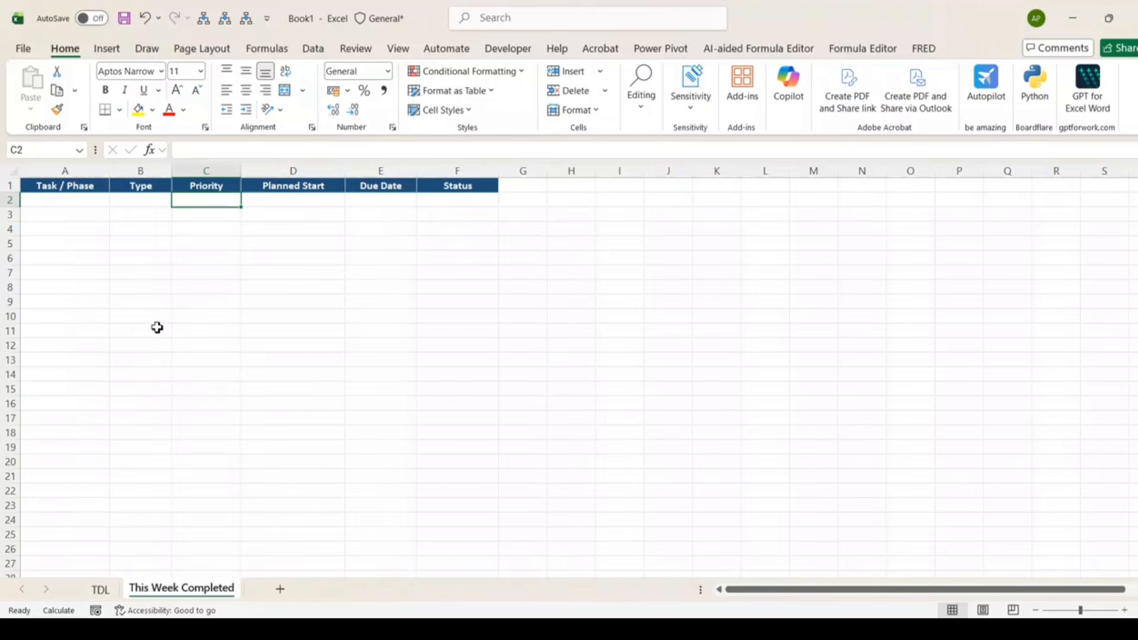
click(95, 202)
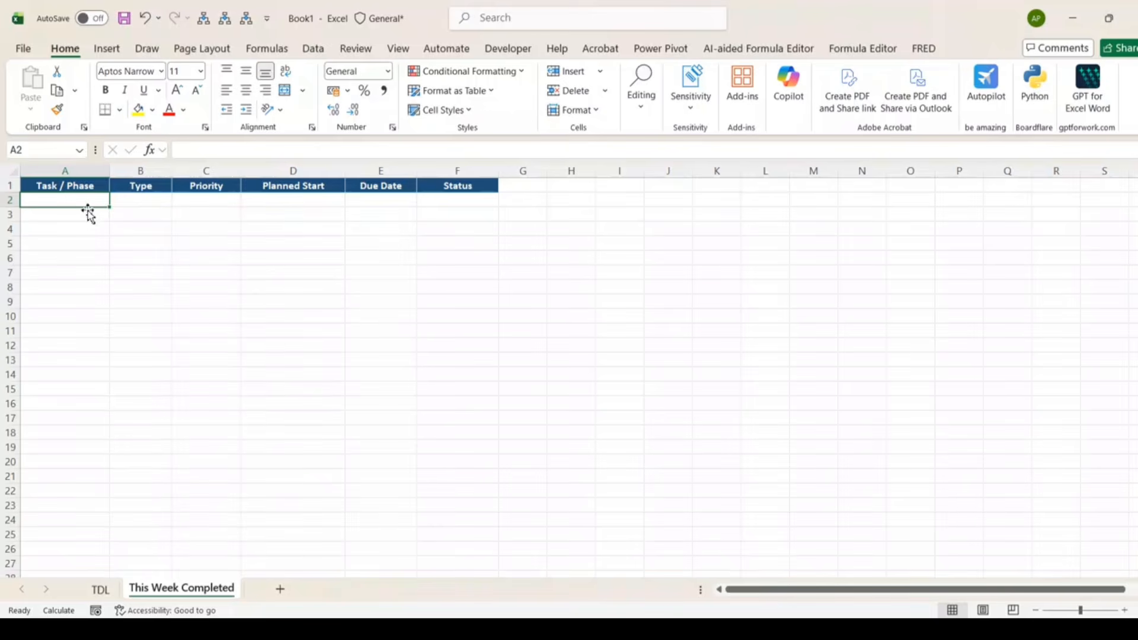
click(100, 591)
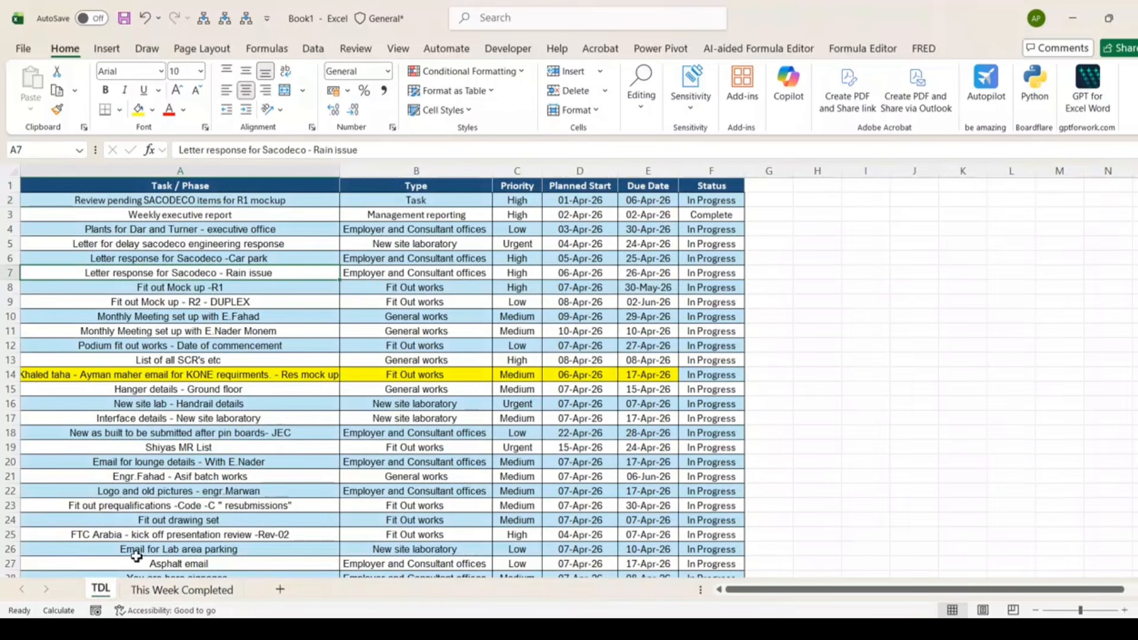
drag(580, 200, 581, 374)
drag(584, 470, 592, 569)
scroll(586, 480, up, 2)
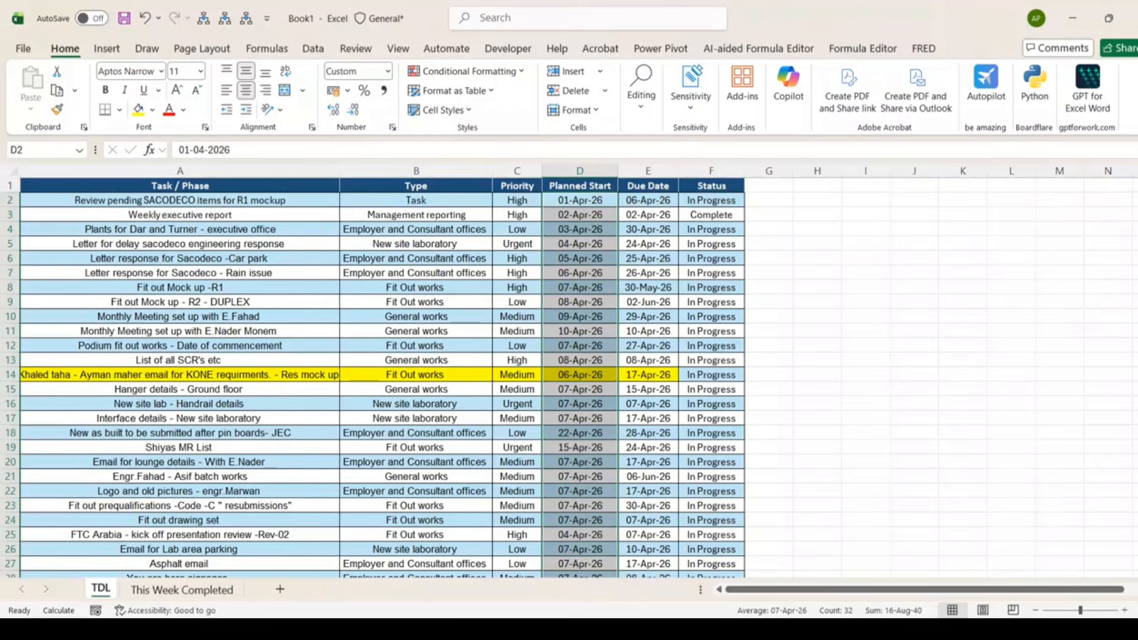
click(566, 202)
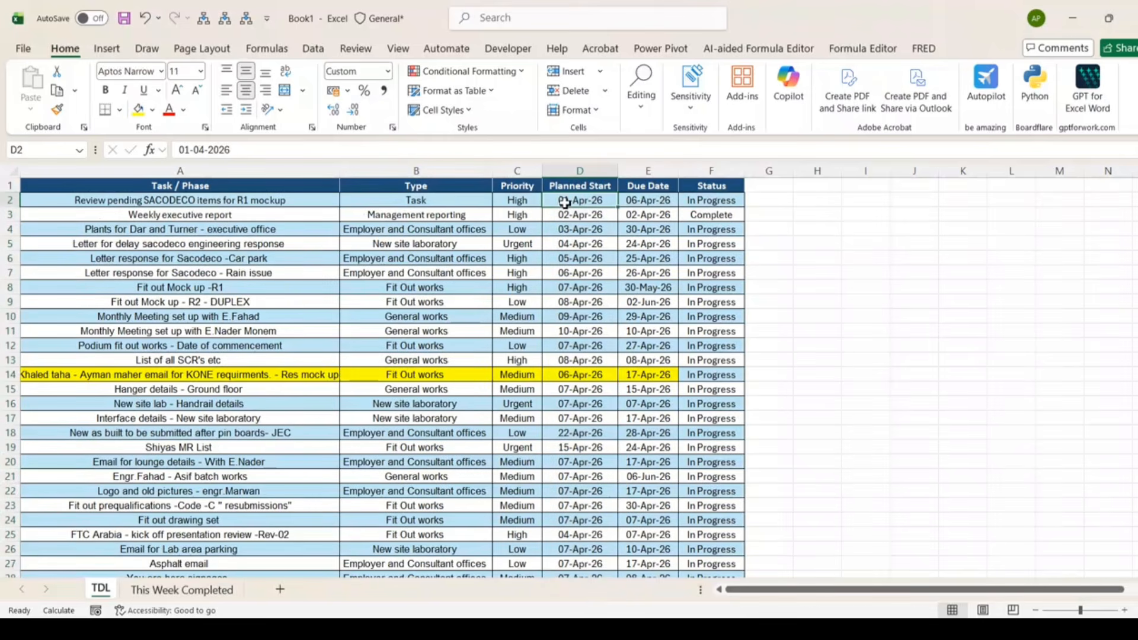
Step: Add a new column header "helper" in cell G1, beside the Status column
click(753, 190)
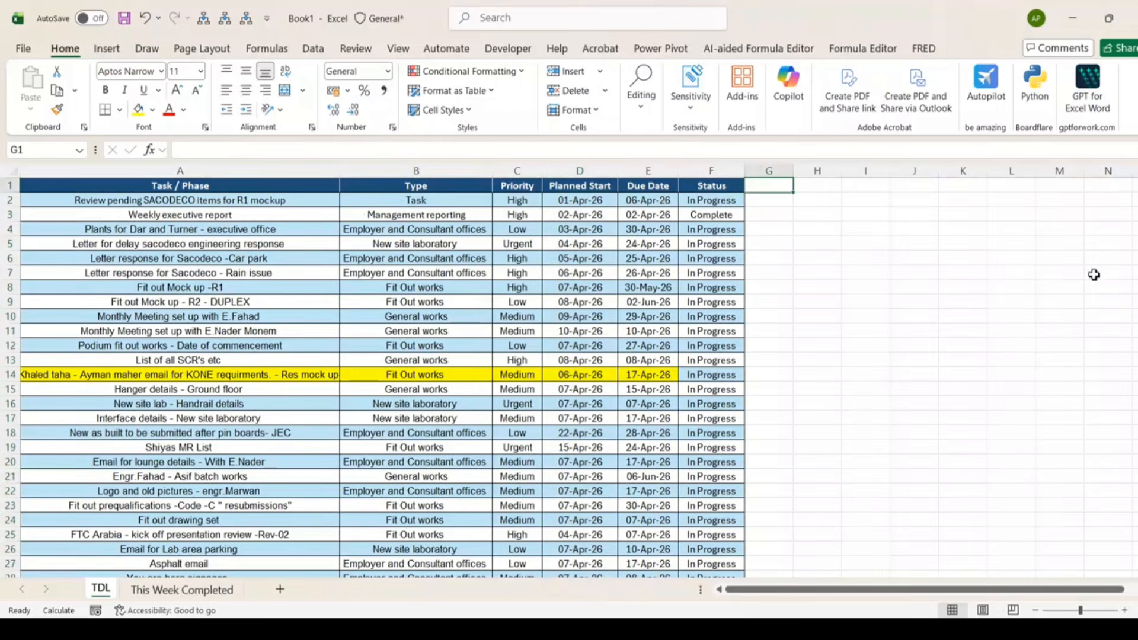
text(helpe)
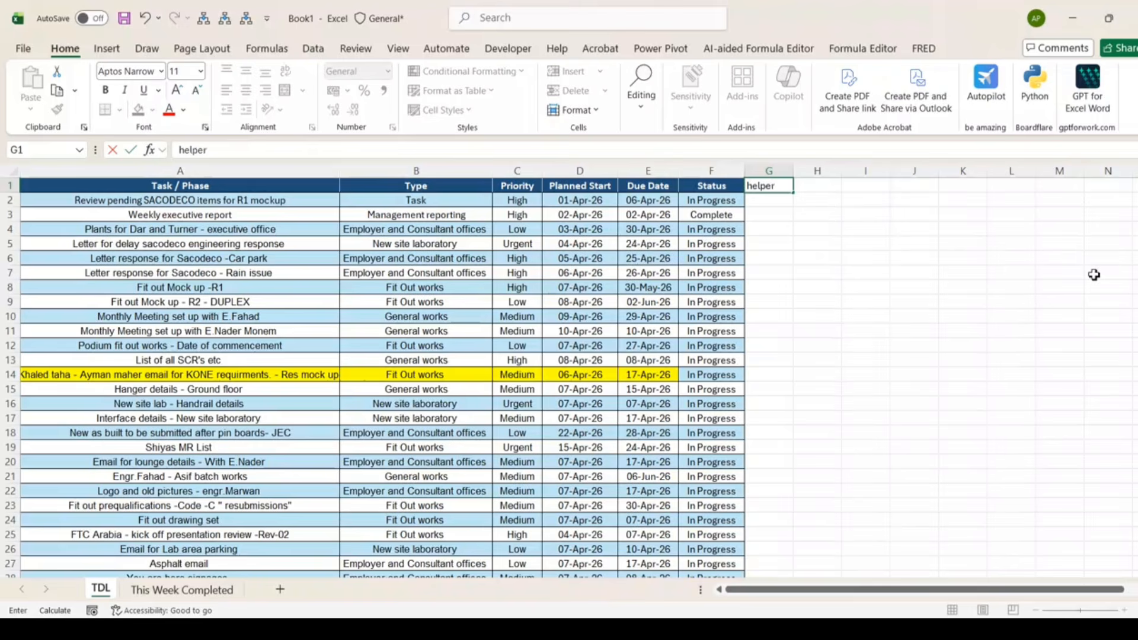
text(r)
key(Return)
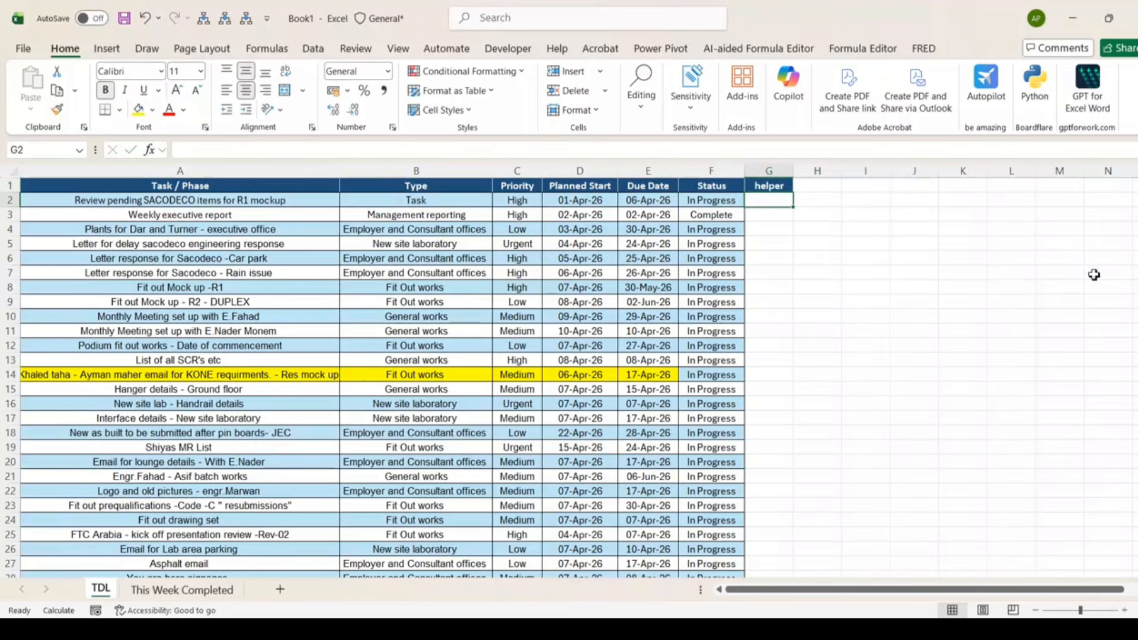
Step: Enter =WEEKNUM(E2,2) in cell G2 to get the due date's week number, with weeks beginning on Monday
text(=wek)
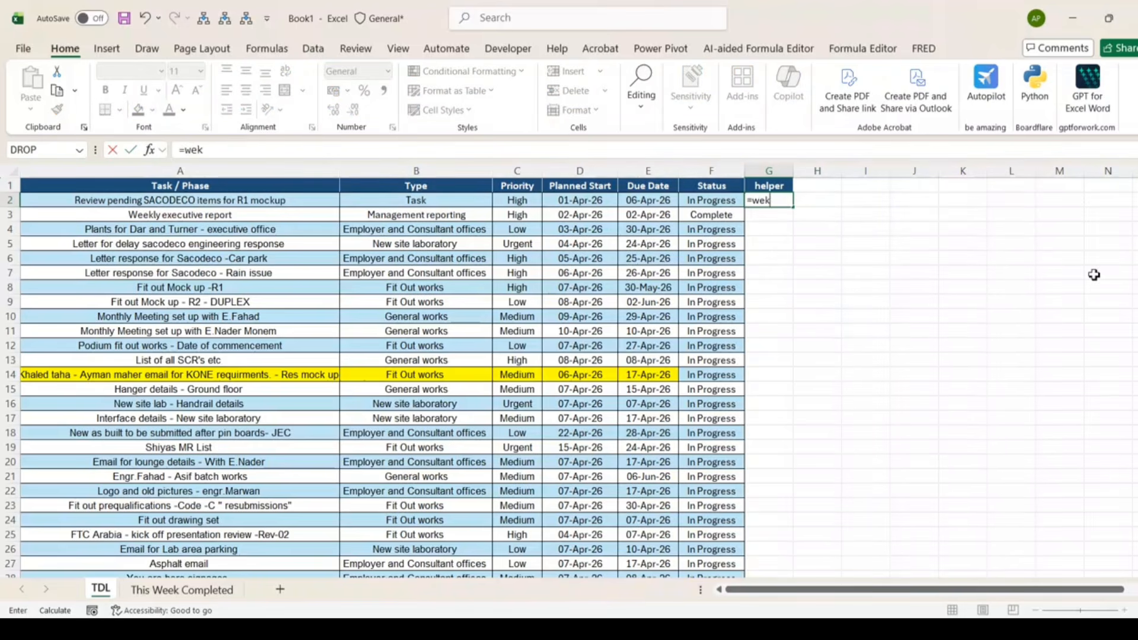
key(BackSpace)
text(ek)
key(Down)
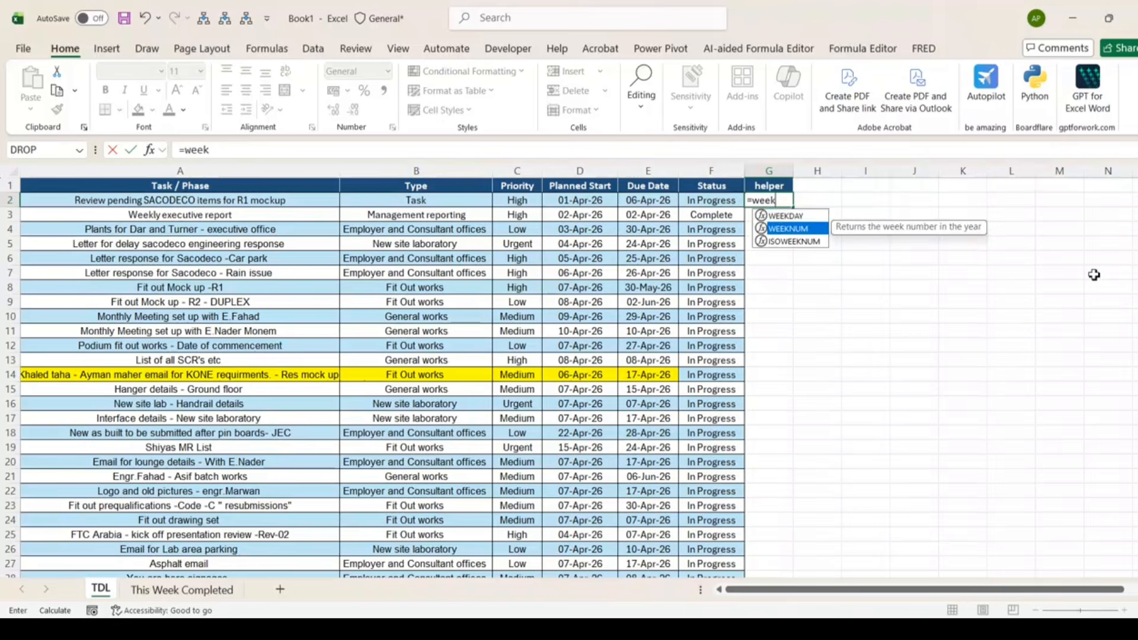
key(Tab)
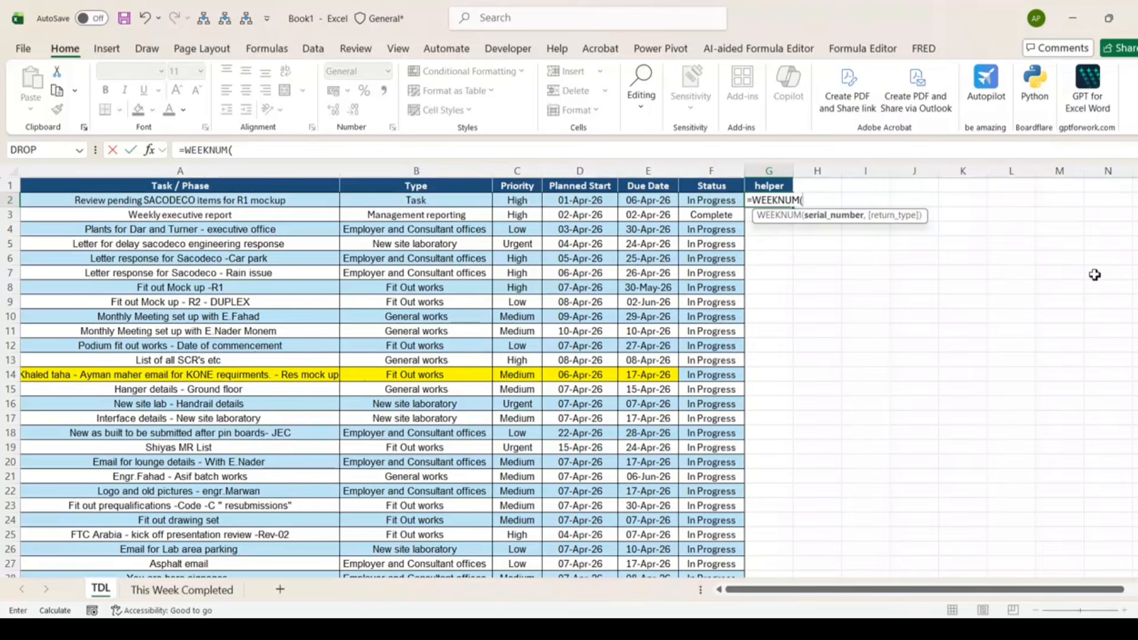
key(Left)
key(Left)
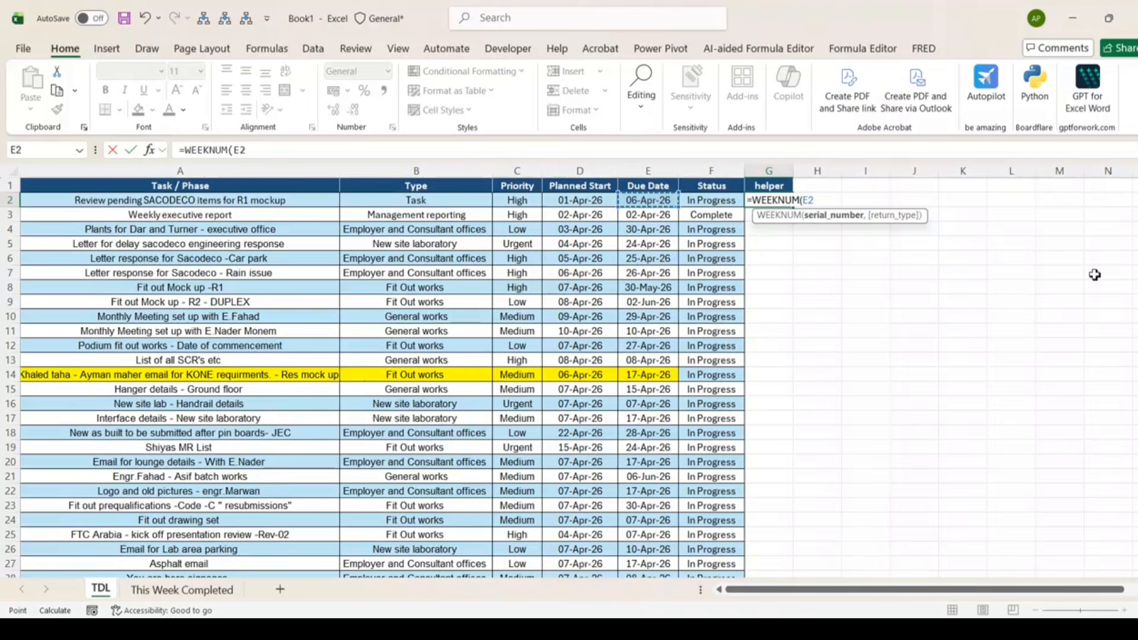
key(Left)
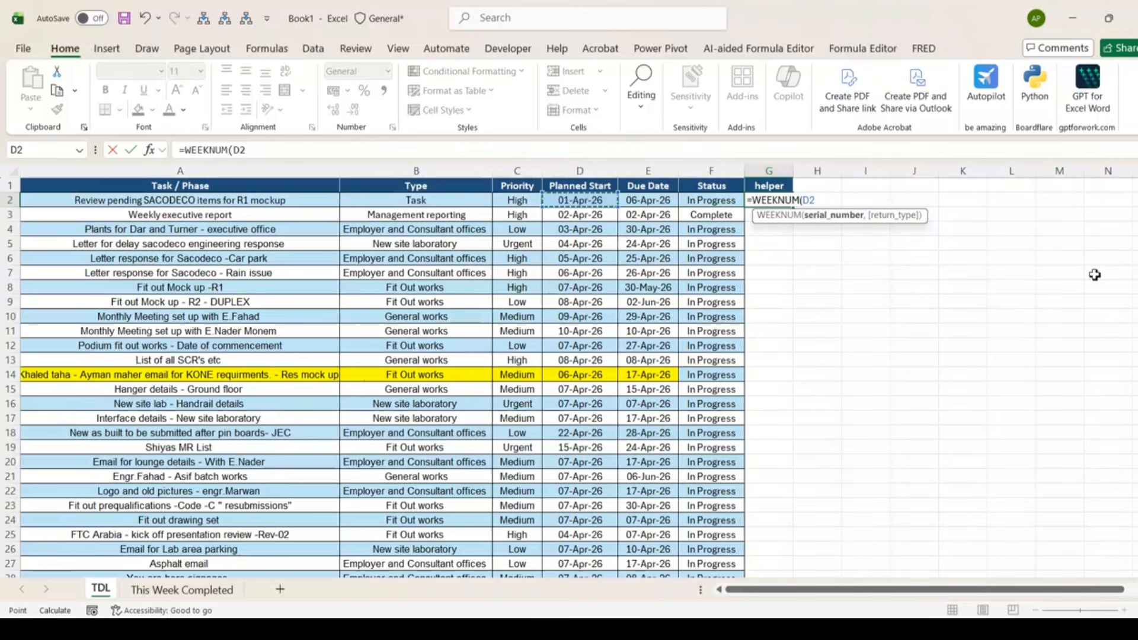
key(Left)
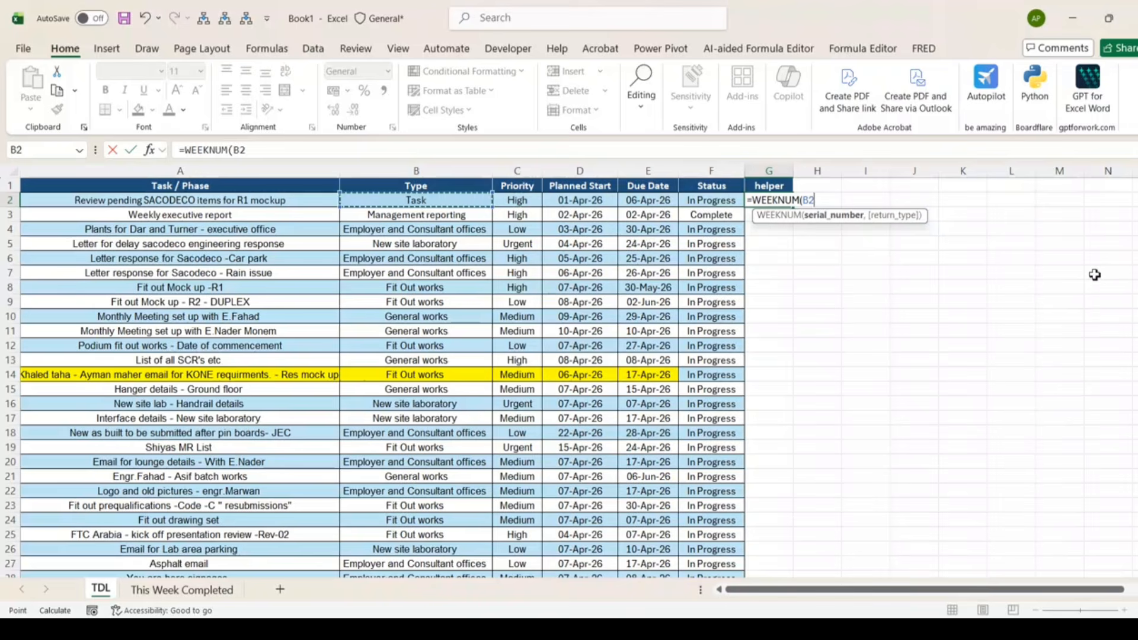
key(Right)
key(Right)
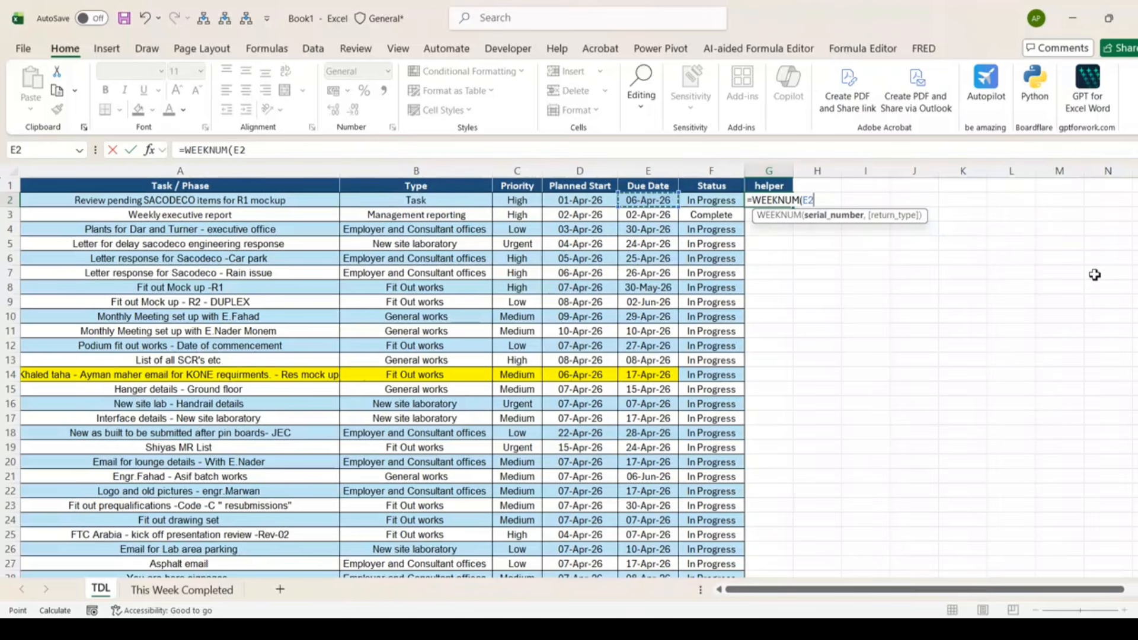
text(,)
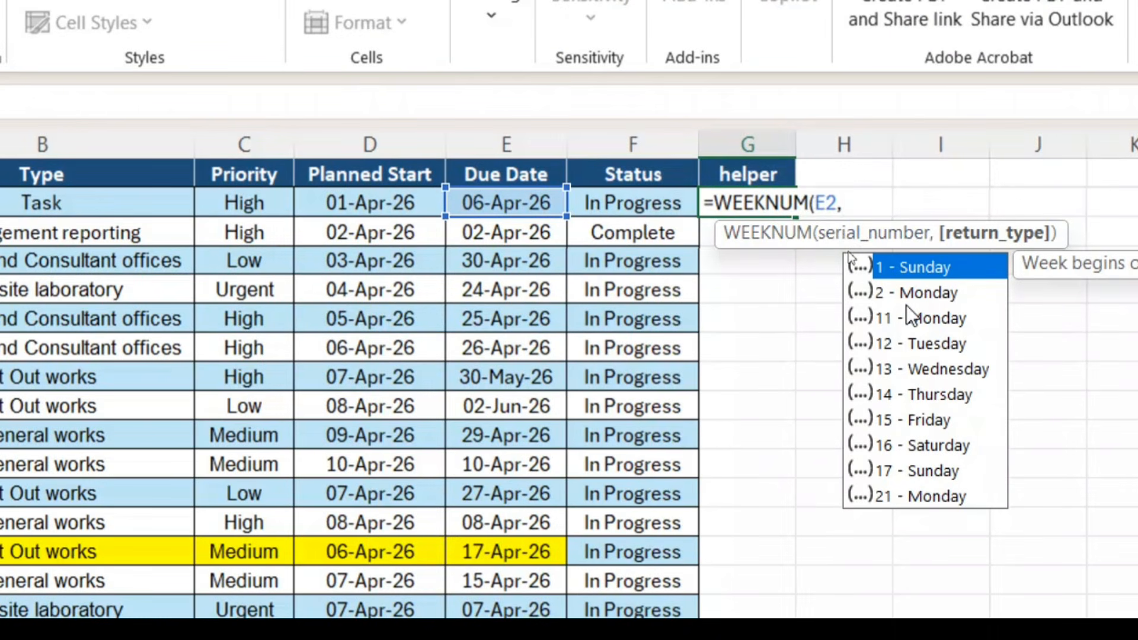
key(Down)
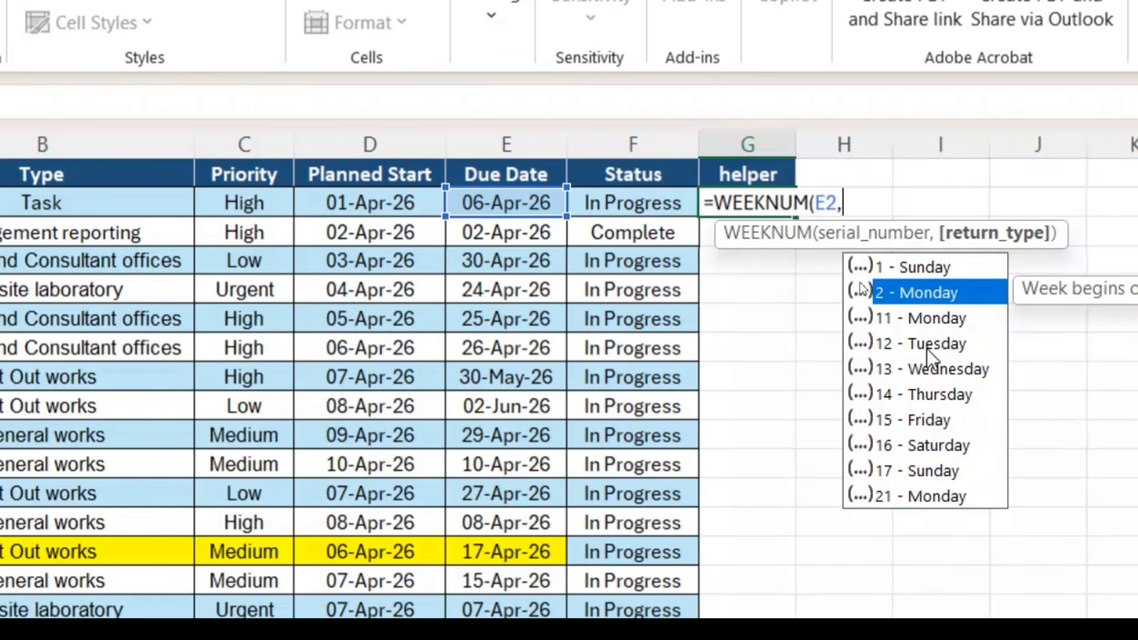
key(Tab)
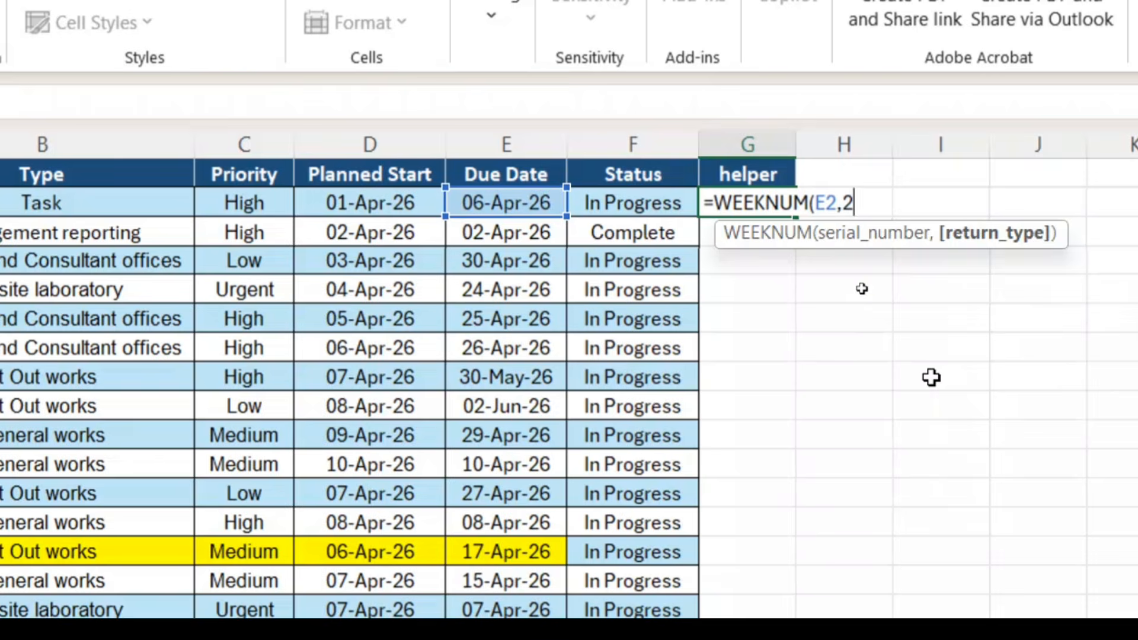
text())
key(Return)
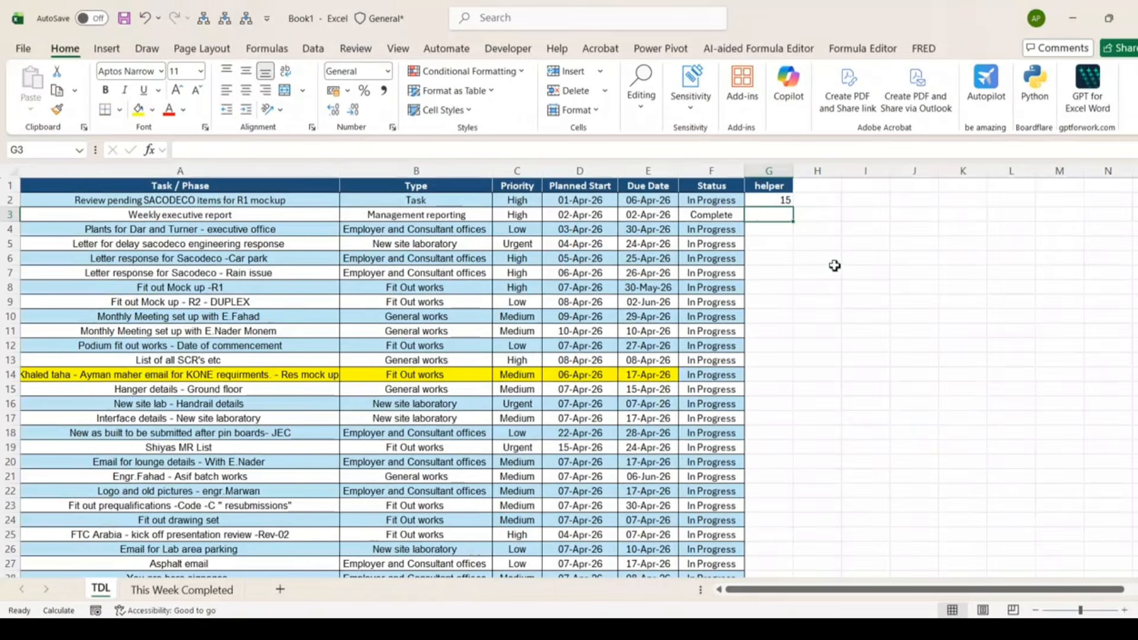
Step: Check the week number in G2 against the system calendar, and return to cell G2
click(778, 203)
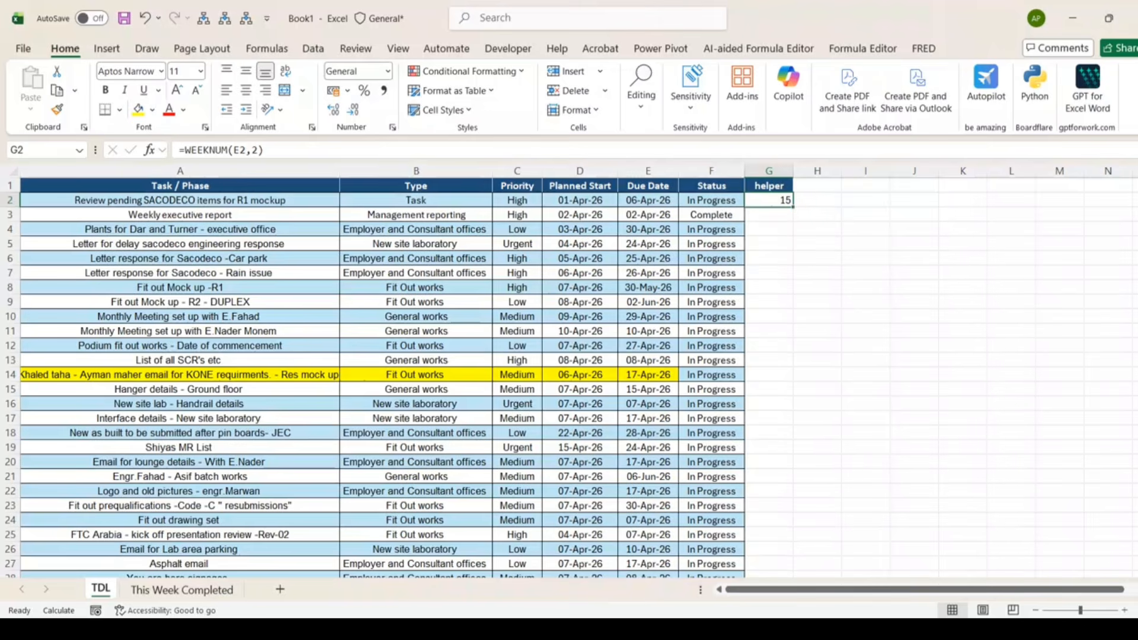
key(super+n)
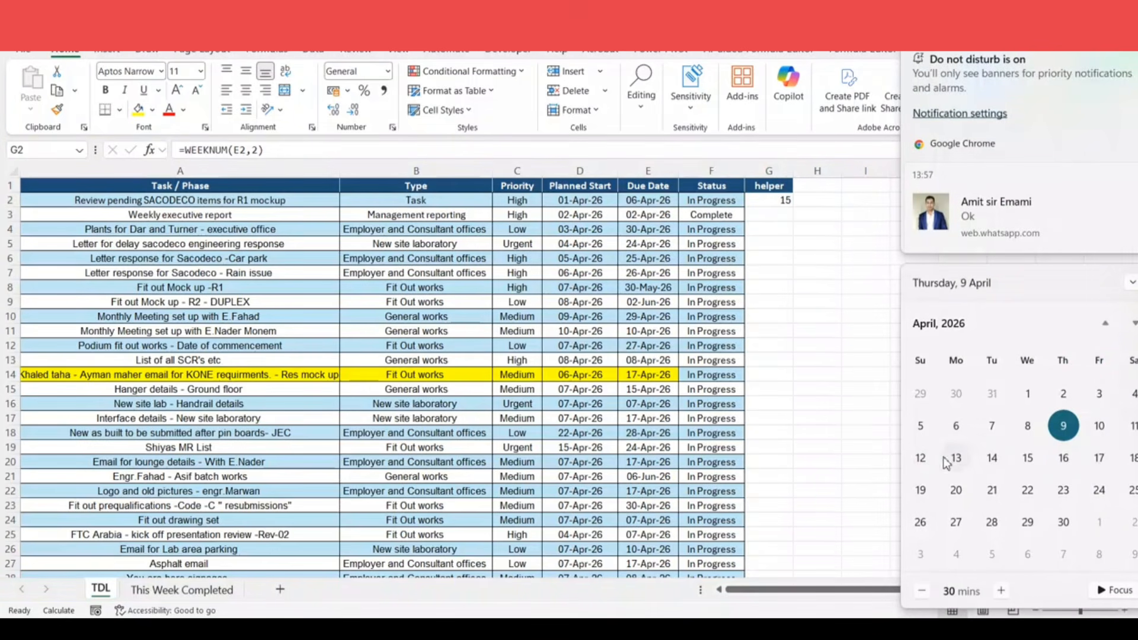
click(771, 201)
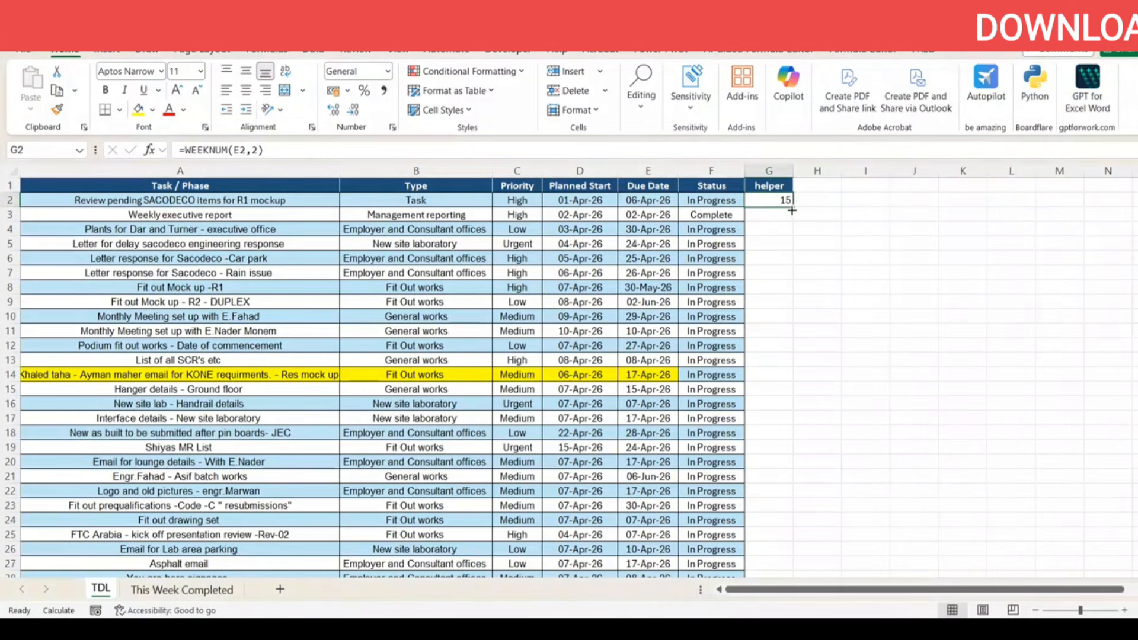
Step: Fill the week-number formula from G2 down the helper column to row 36, and select G13 to inspect its formula
drag(793, 207, 771, 554)
scroll(770, 331, up, 4)
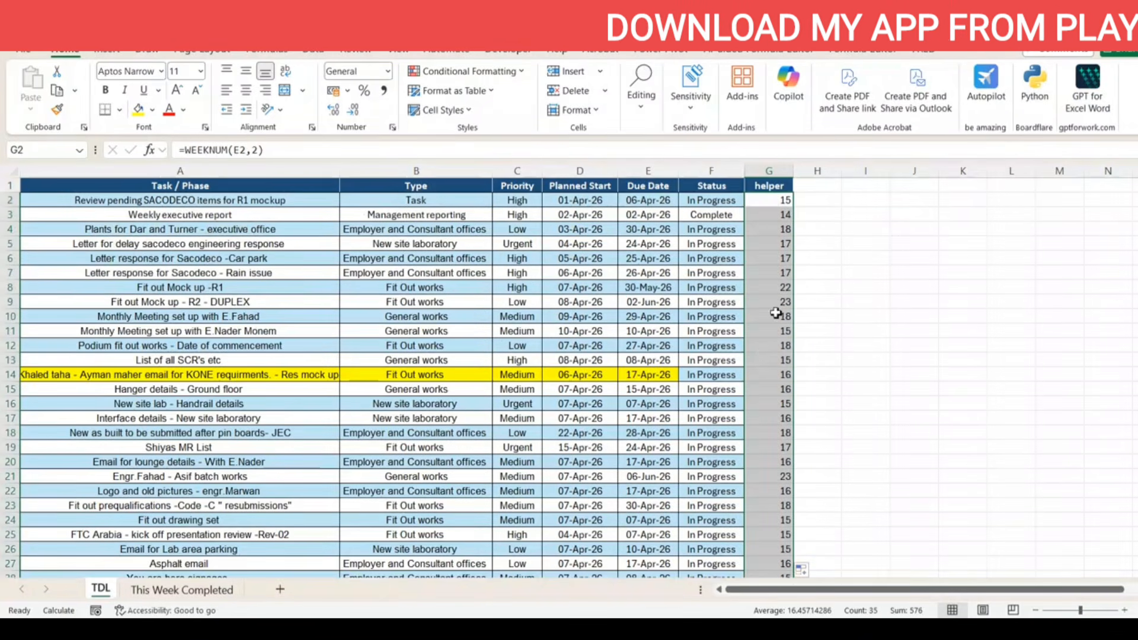
key(shift+BackSpace)
click(783, 360)
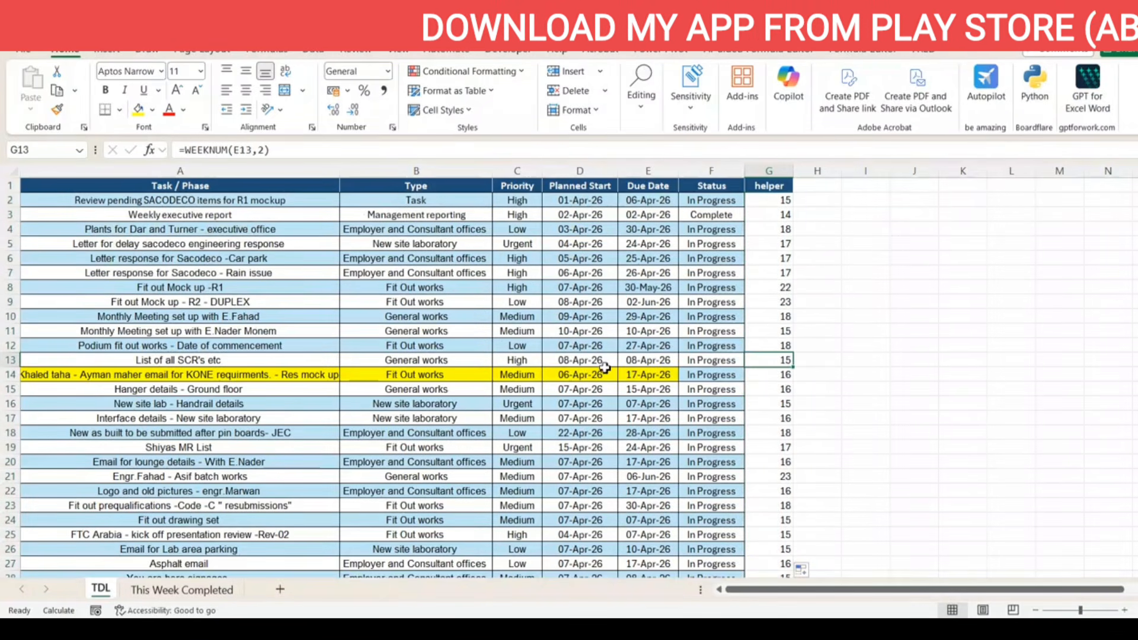
Step: Set the due date in E13, for "List of all SCR's etc", to 12-04-2026
click(641, 362)
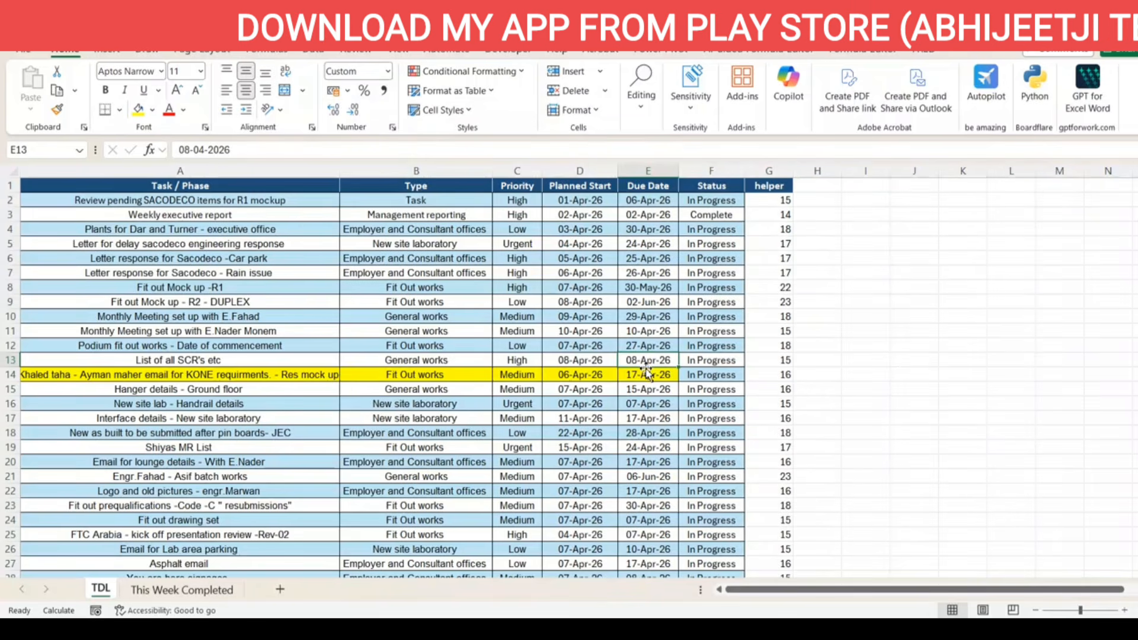
double_click(638, 361)
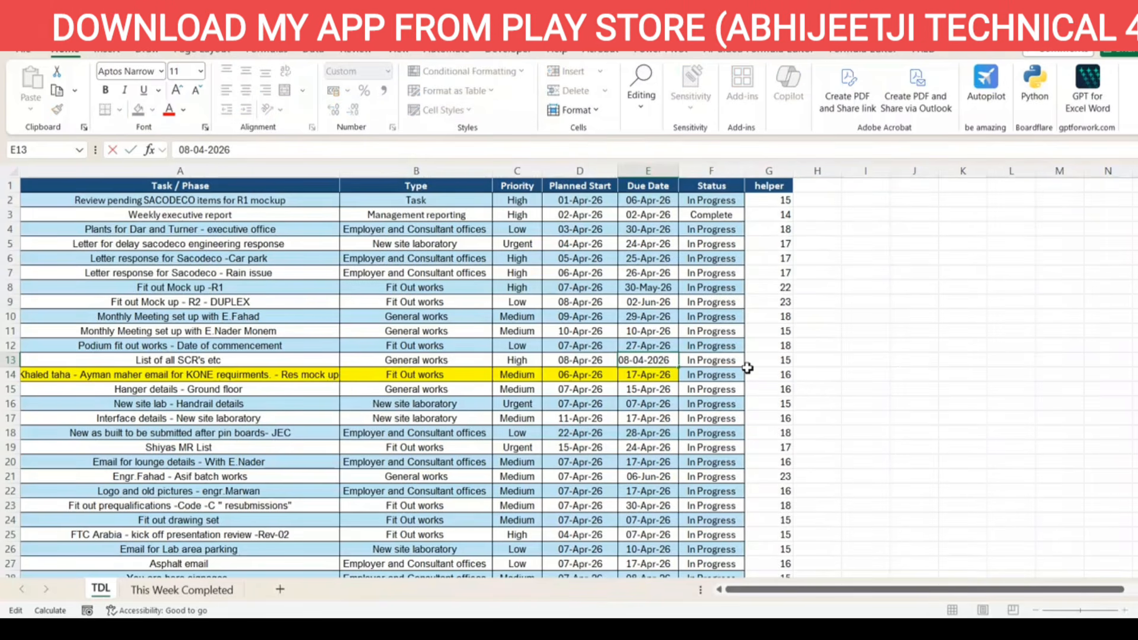
key(BackSpace)
key(BackSpace)
text(12)
key(Return)
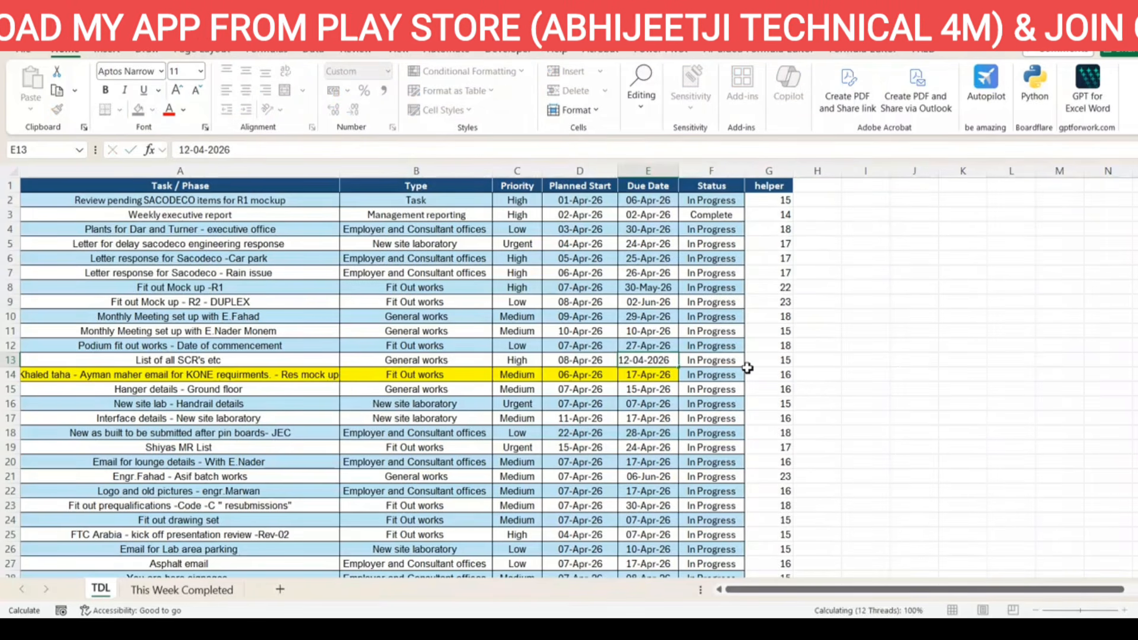
Step: Check row 13's due date and helper week number against the system calendar, and inspect the due dates in E16 and E15
click(662, 362)
click(775, 360)
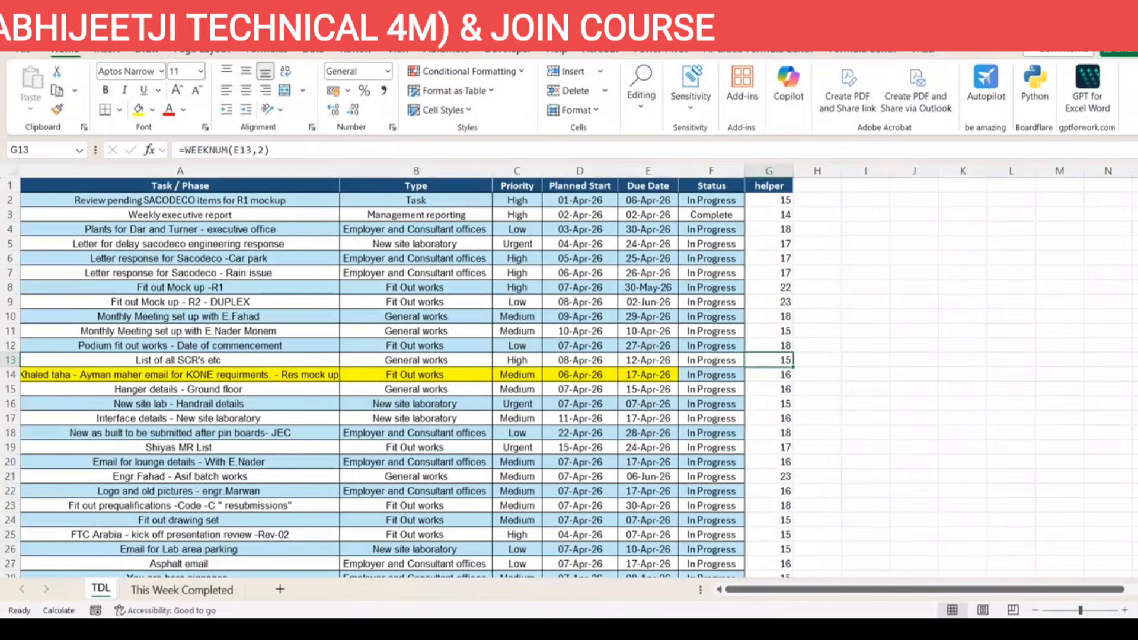
key(super+n)
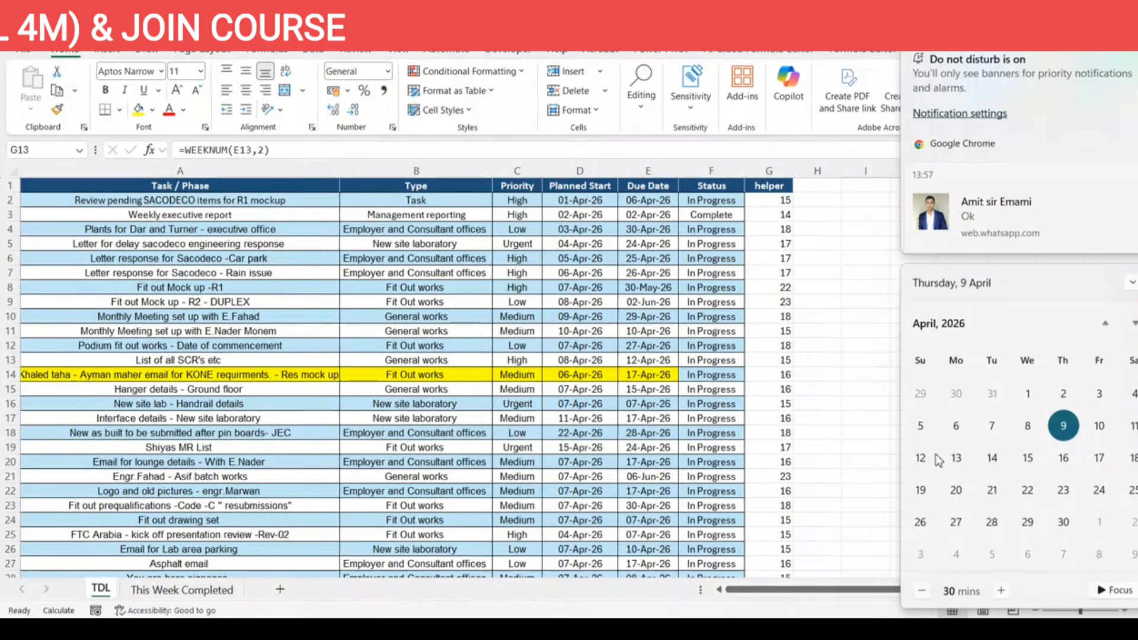
click(784, 417)
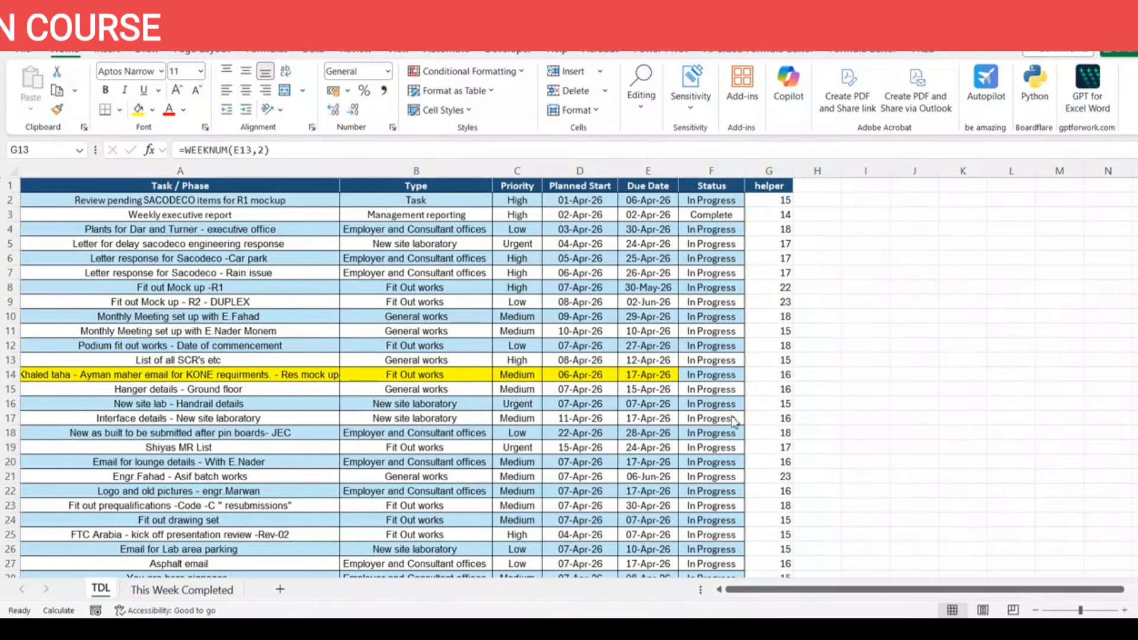
click(651, 400)
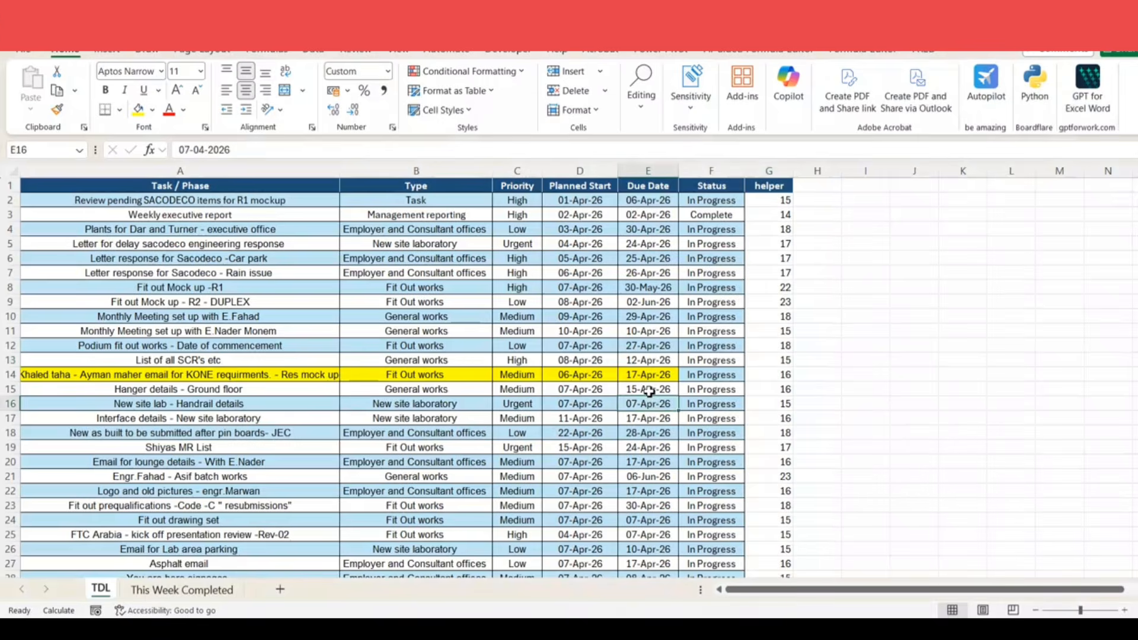
click(646, 393)
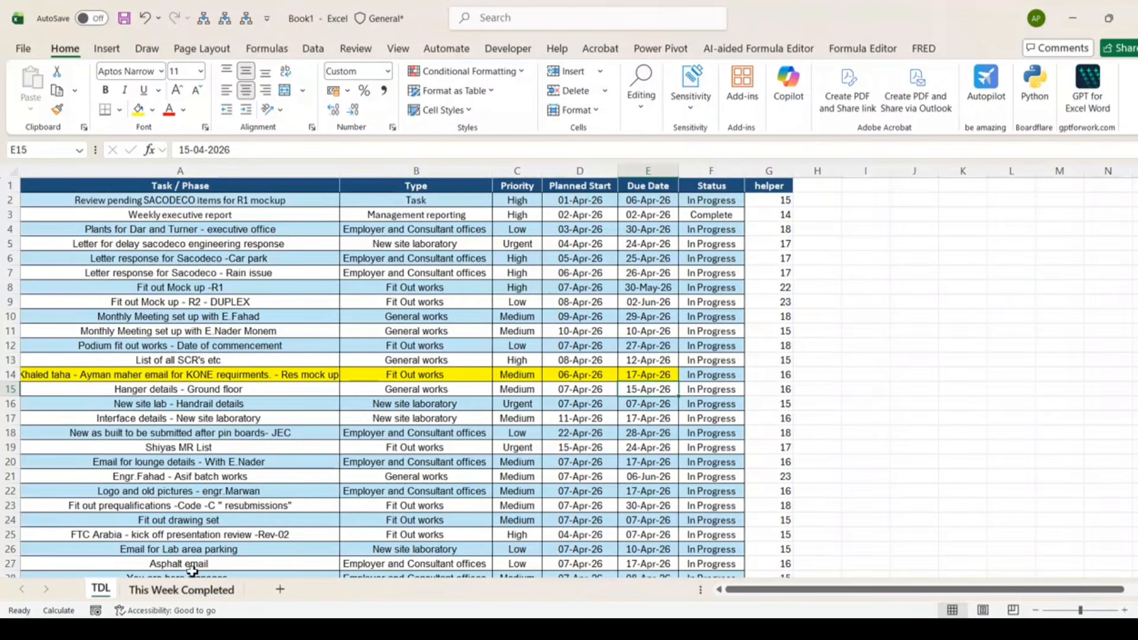
Step: Open the This Week Completed sheet, glance back at the TDL list, and return to This Week Completed
click(198, 590)
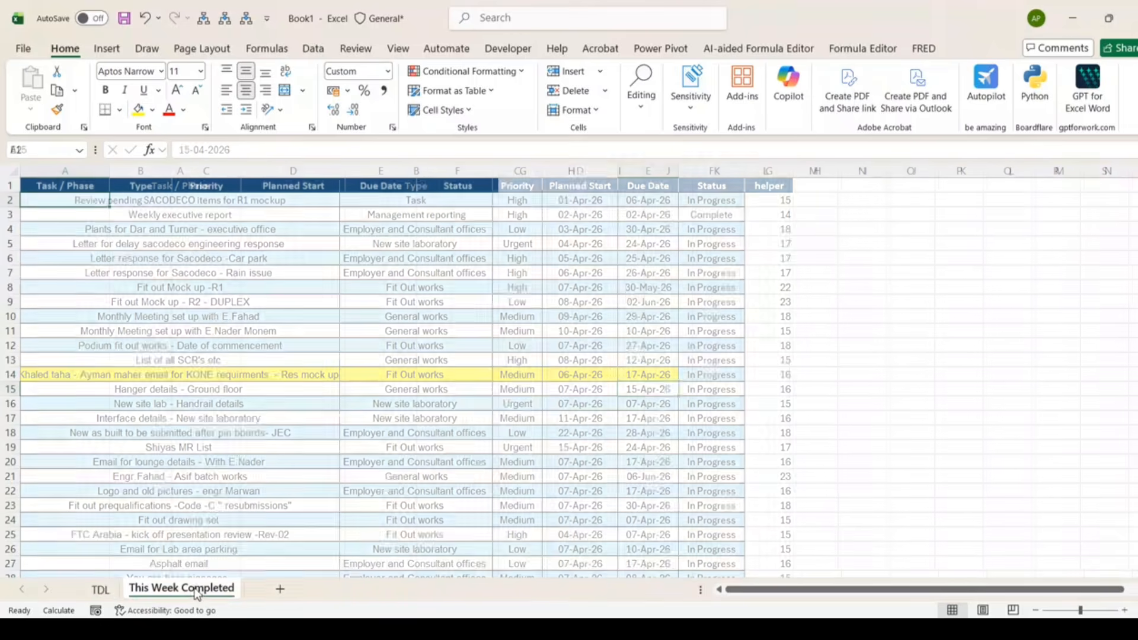
click(101, 589)
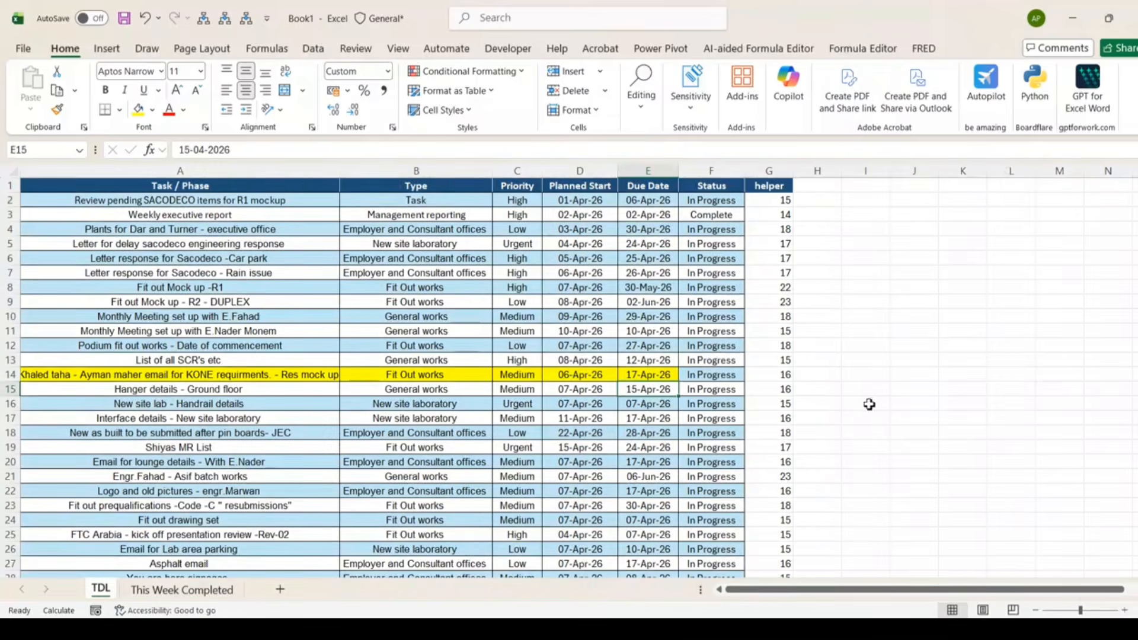
click(217, 589)
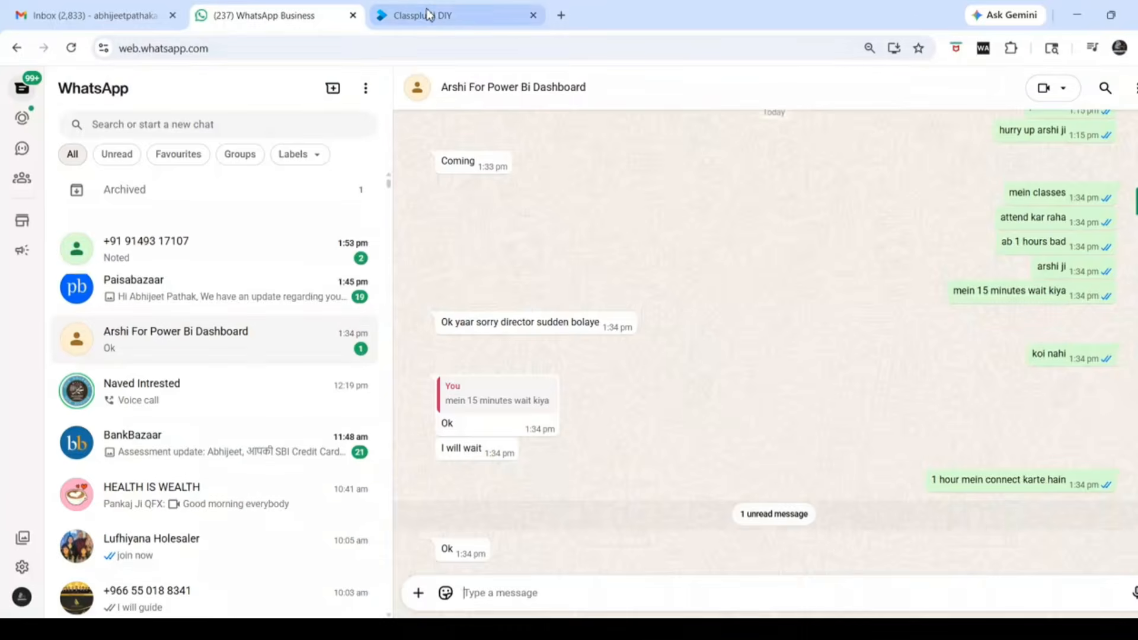
Step: In Chrome, open abhijeetjitechnical4m.com in a new browser tab
click(504, 15)
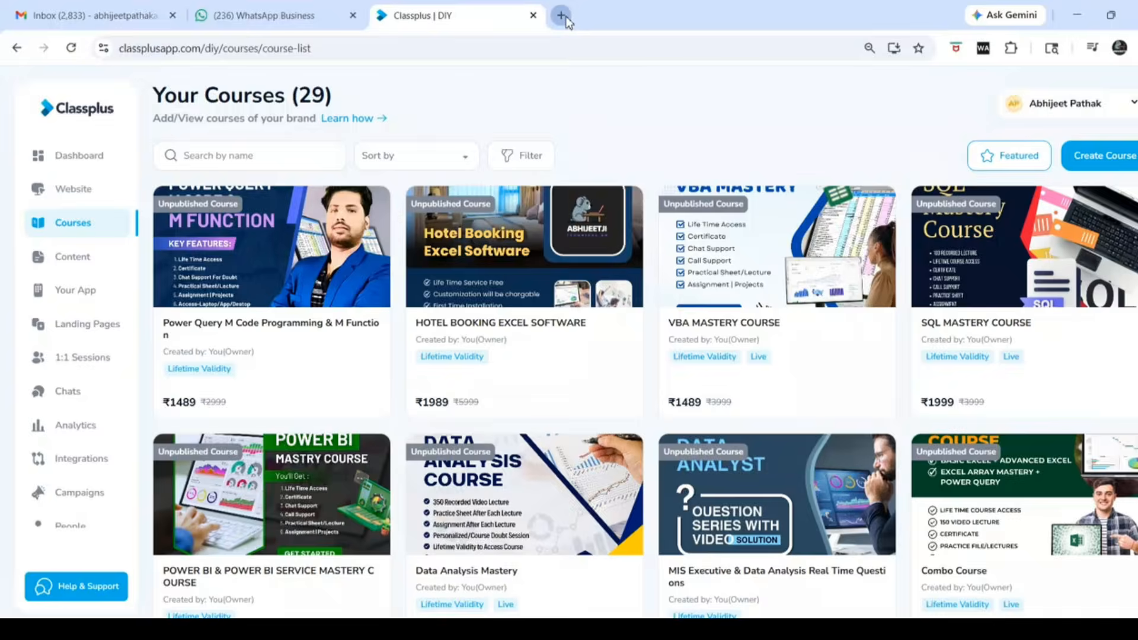
click(561, 16)
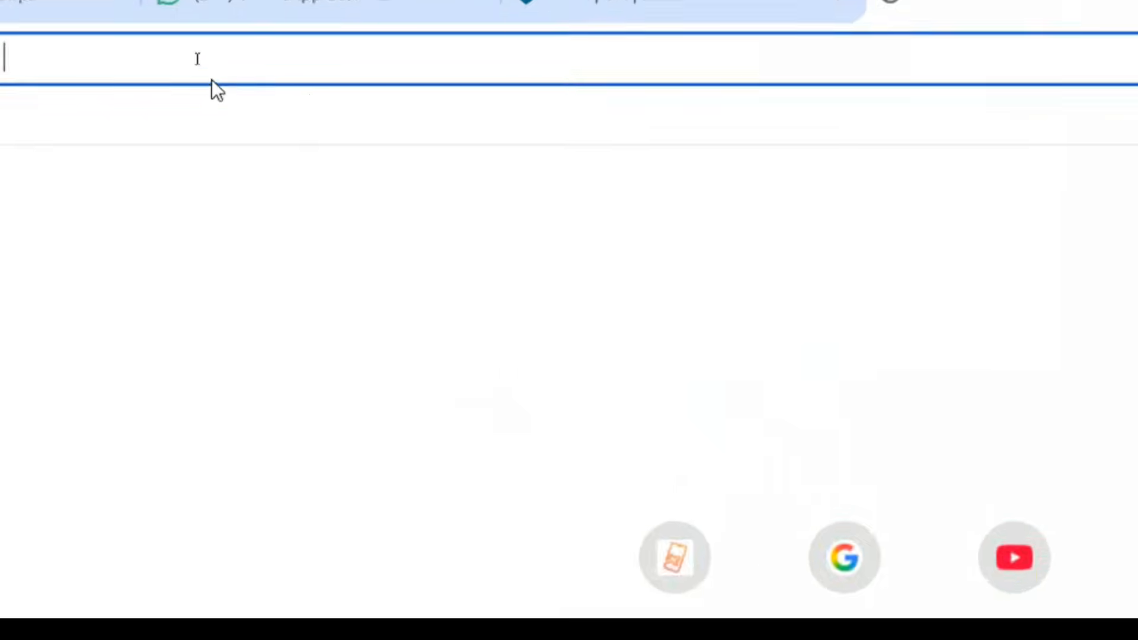
text(ht)
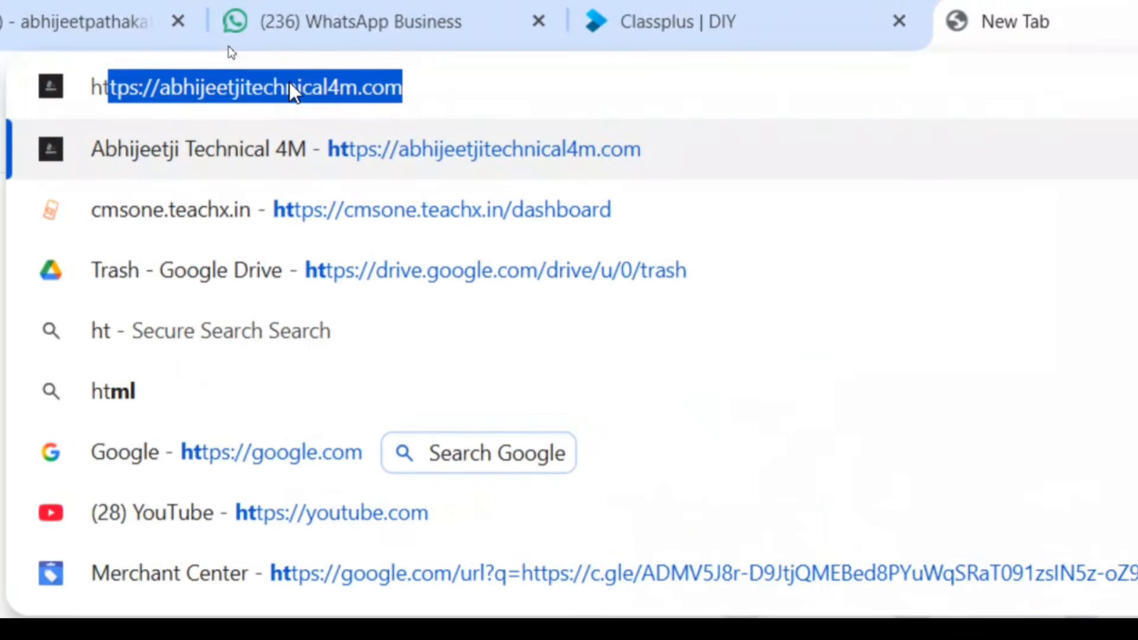
key(Return)
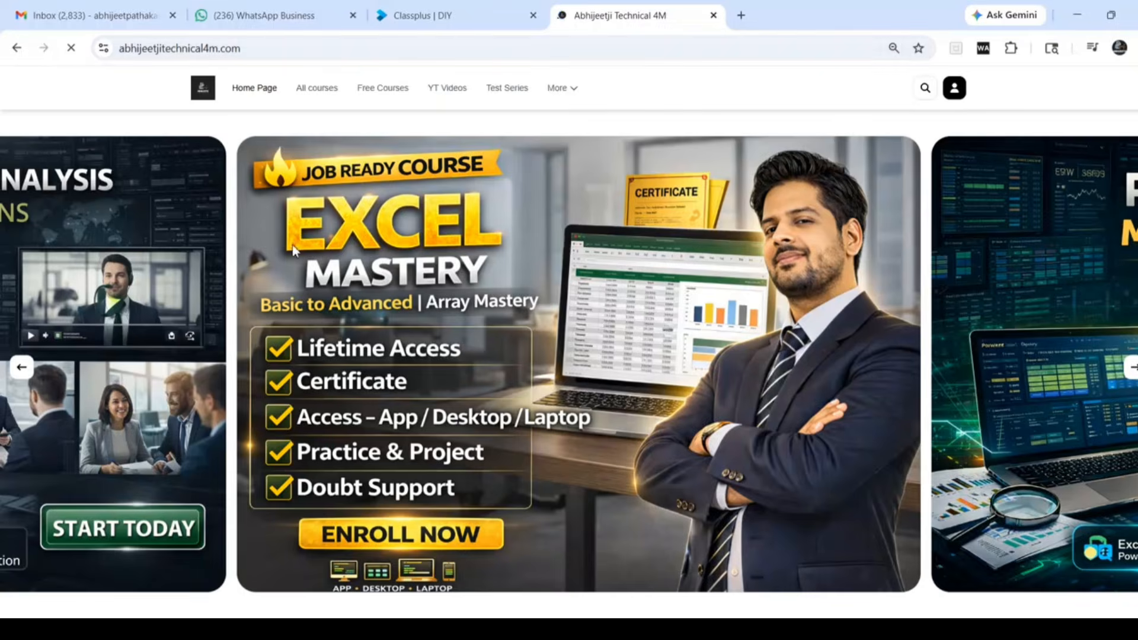
Step: Browse the website's Featured courses carousel, from the SQL course through the data analysis and interview question courses
scroll(490, 619, down, 3)
scroll(329, 314, down, 8)
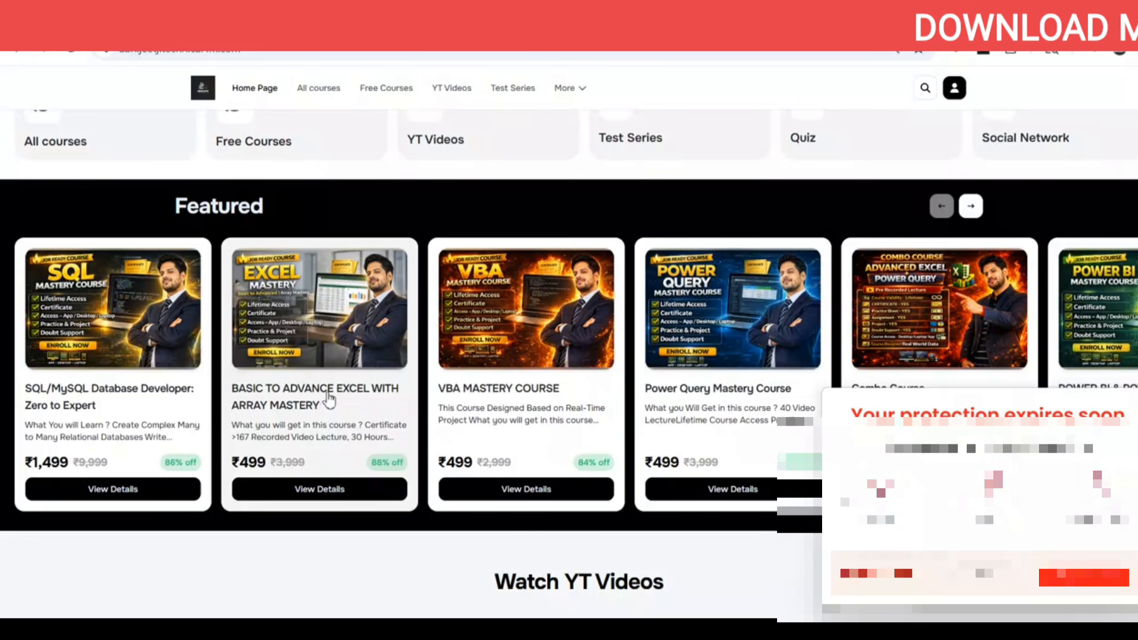
click(971, 207)
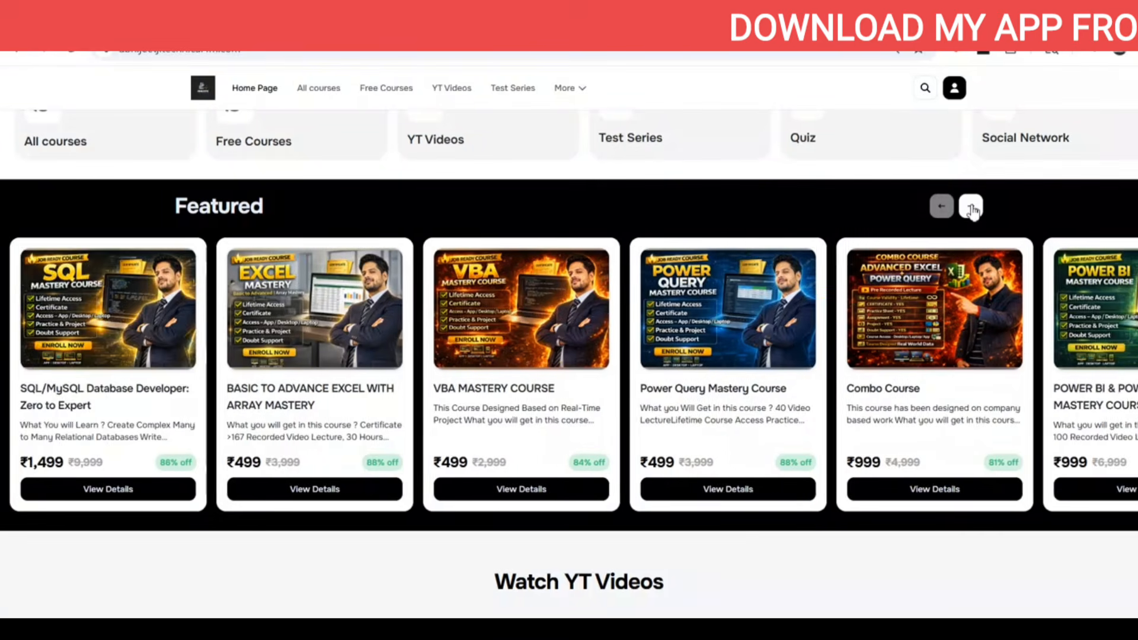
click(971, 207)
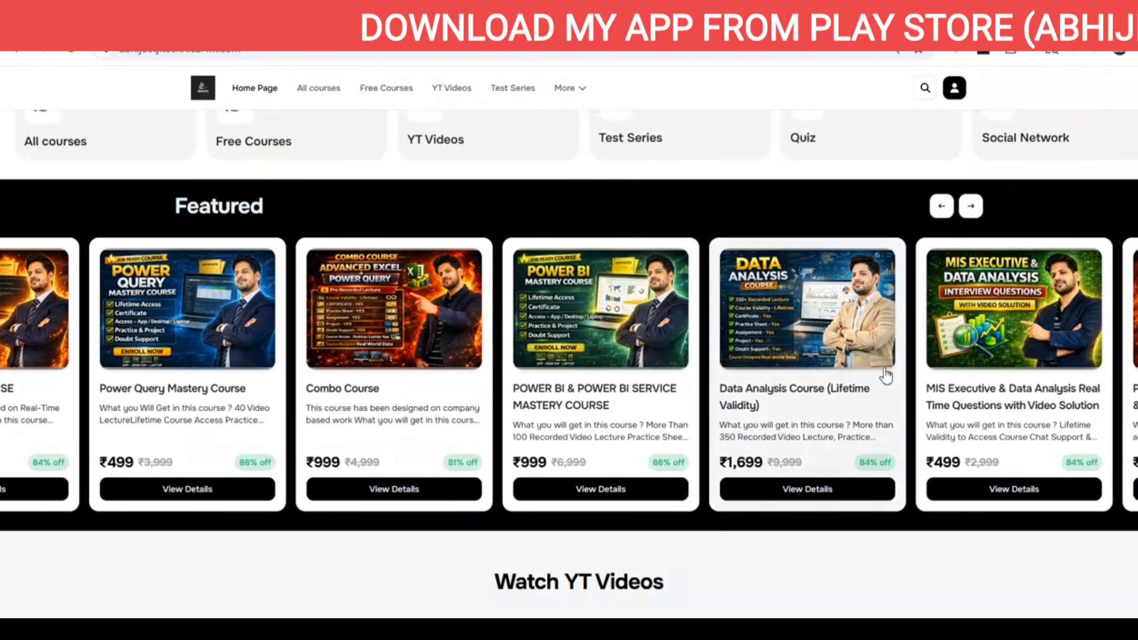
click(971, 214)
click(971, 213)
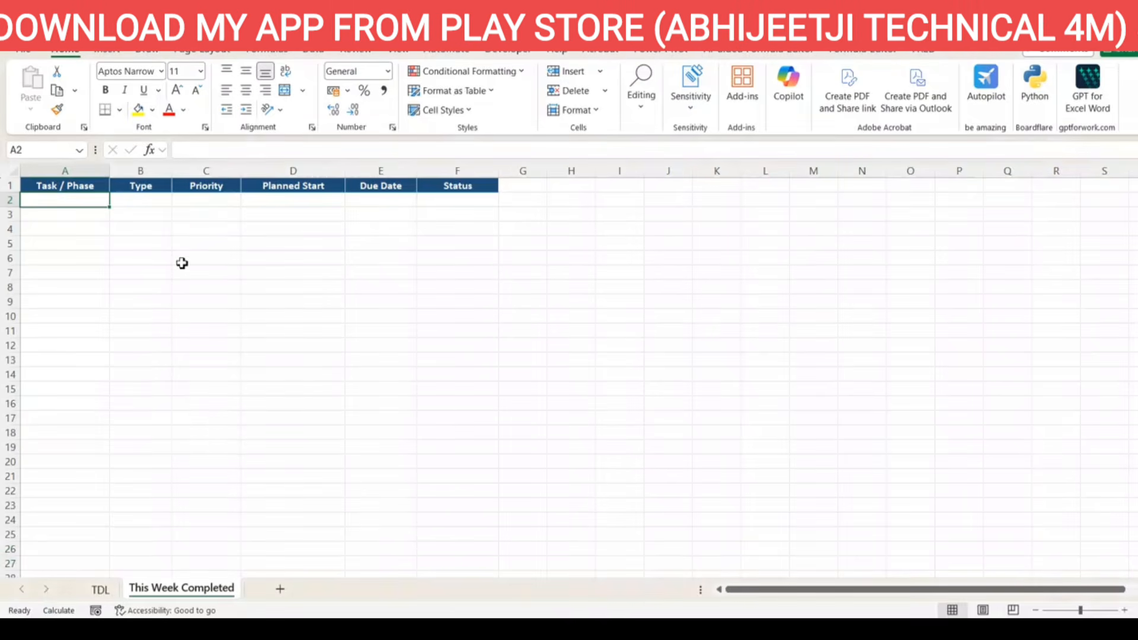
Step: Back in Excel, start a FILTER formula in cell A2 of the This Week Completed sheet
text(=tilf)
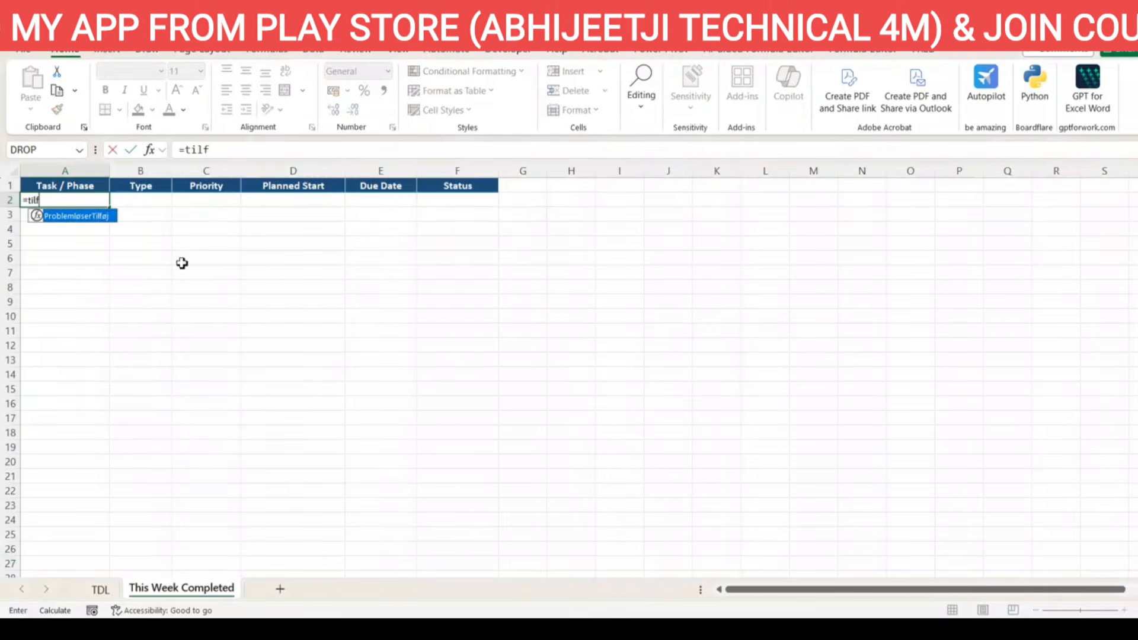
key(BackSpace)
key(BackSpace)
key(BackSpace)
key(BackSpace)
text(=fil)
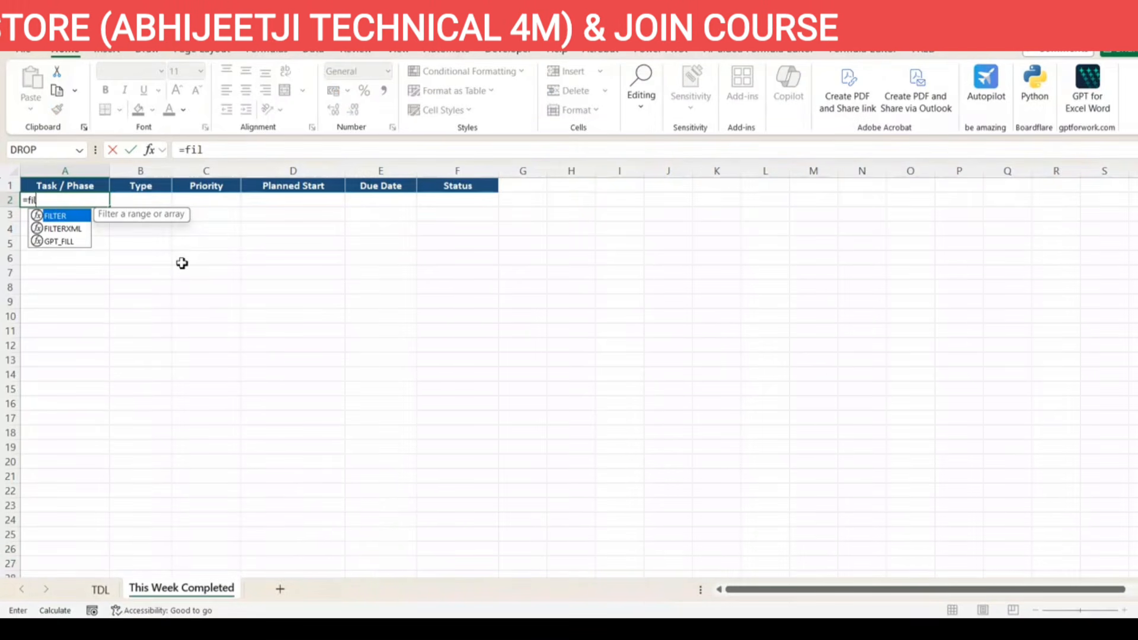
key(Tab)
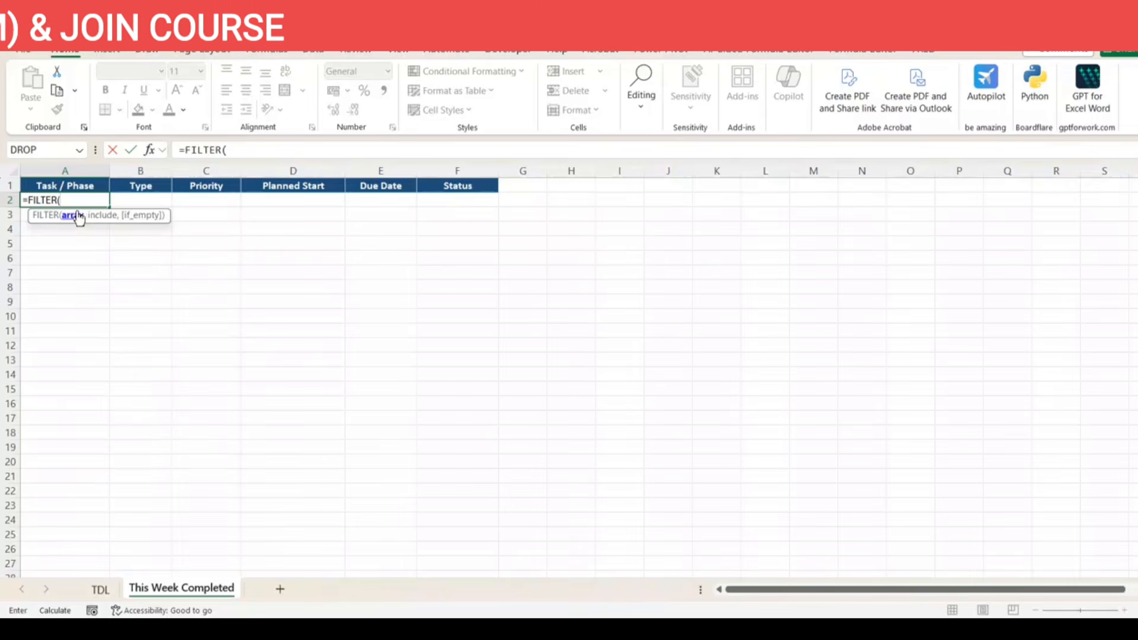
Step: Select A2:F36 on the TDL sheet as the FILTER array, replace it with TDL!B15, and move on to the include argument
click(101, 589)
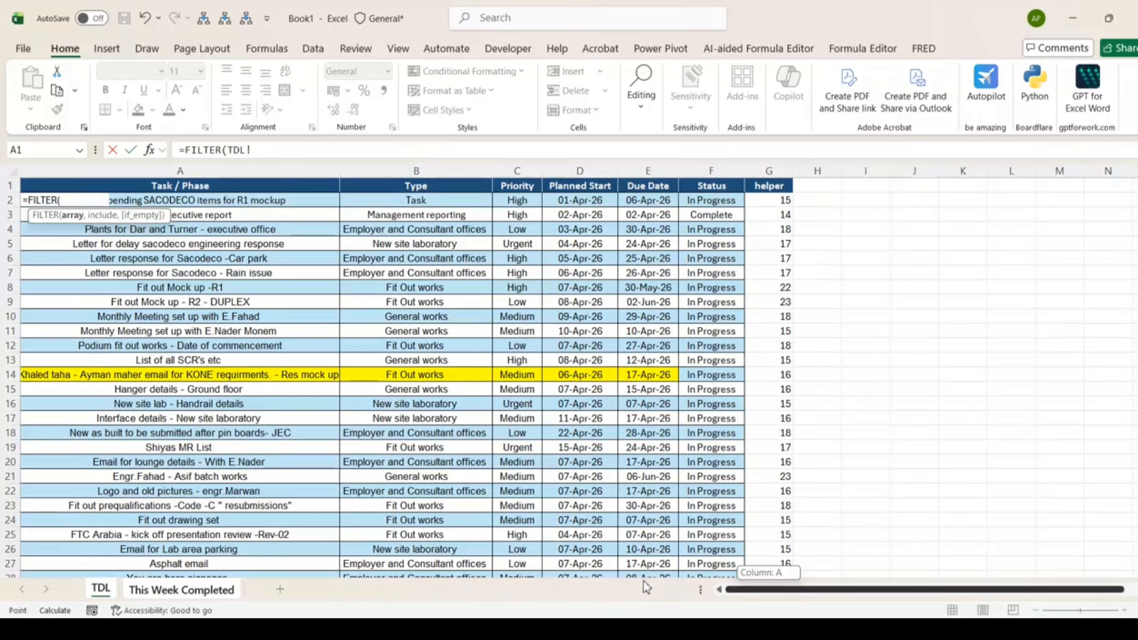
click(81, 195)
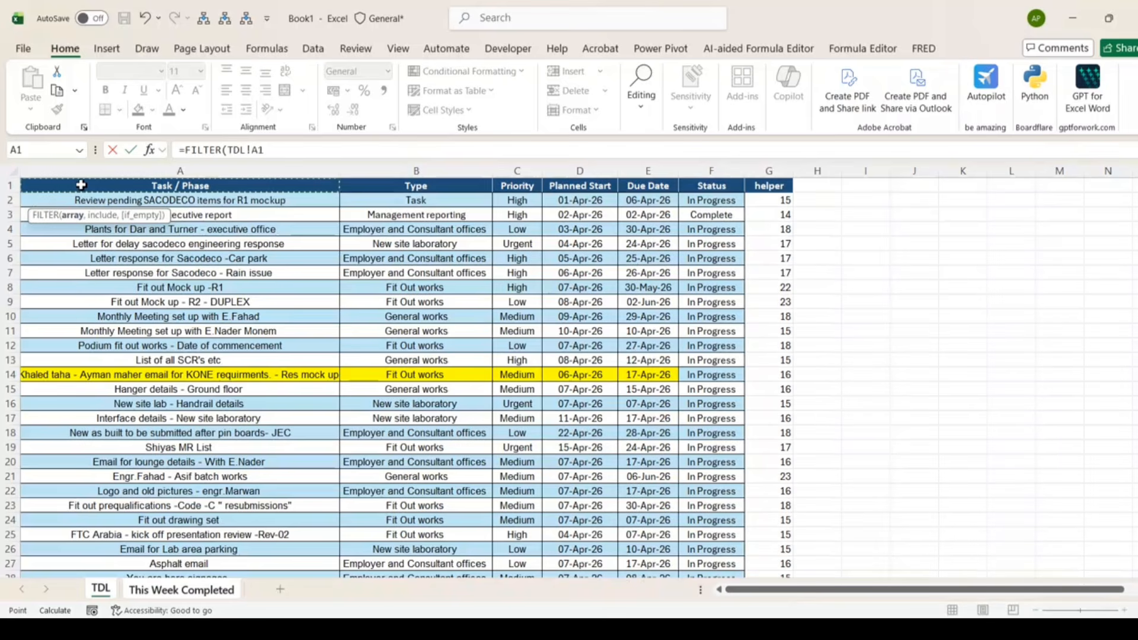
key(shift+Right)
key(shift+Right)
key(shift+Right)
key(shift+Right)
key(shift+Right)
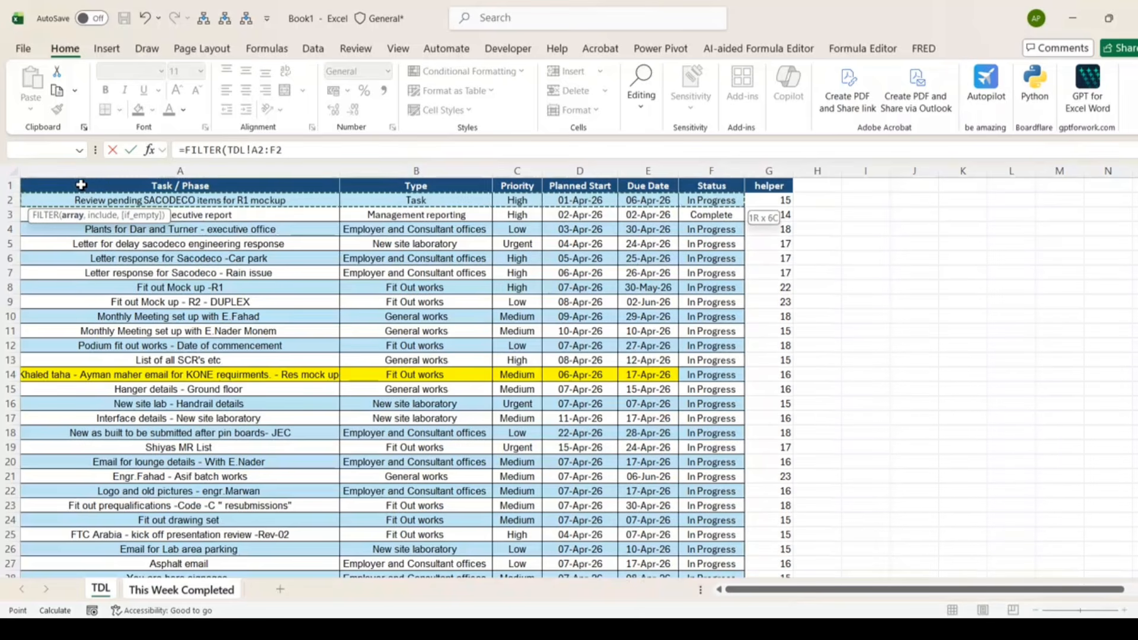
key(ctrl+shift+Down)
scroll(376, 388, down, 2)
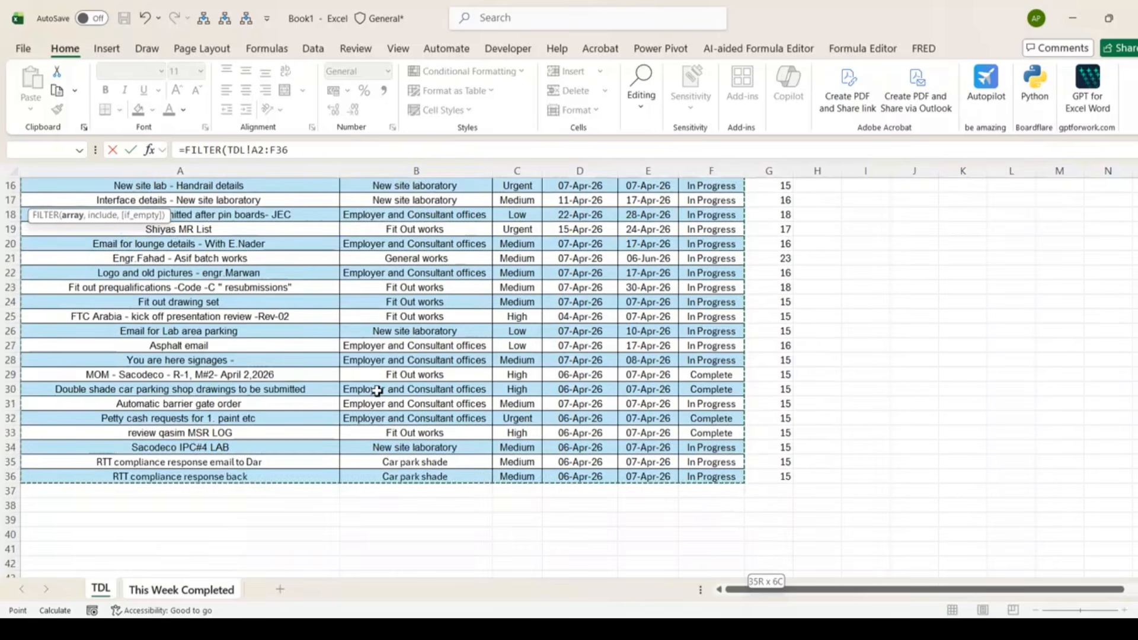
scroll(376, 391, up, 5)
click(377, 391)
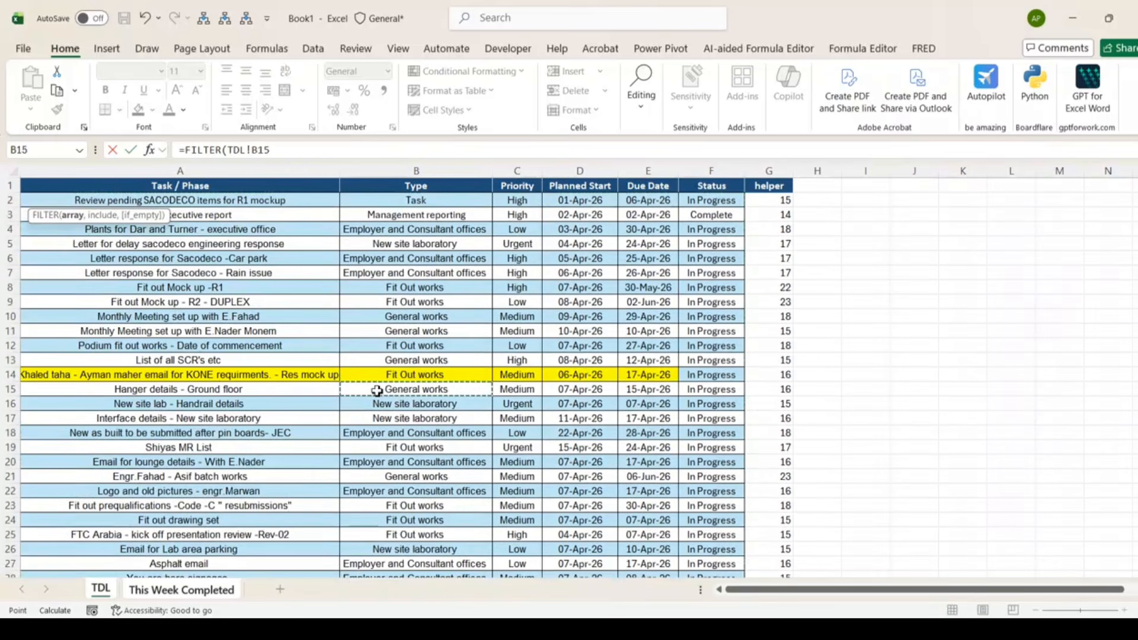
text(,)
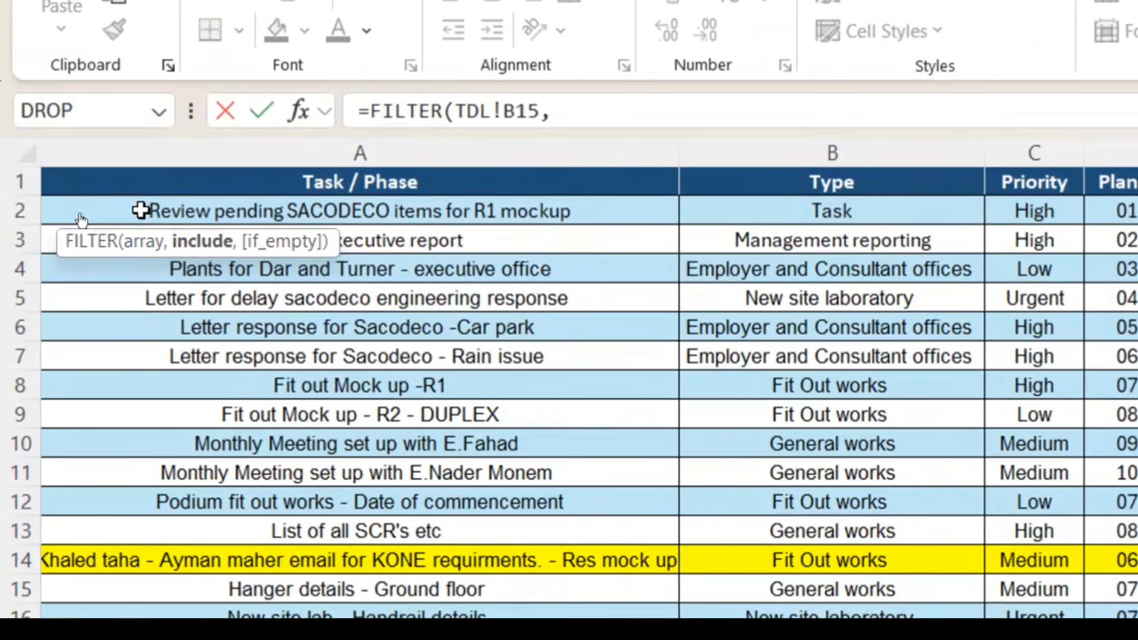
Step: Add the first include condition to the FILTER formula, matching TDL!F2:F36 to "complete" within its own parentheses
click(556, 102)
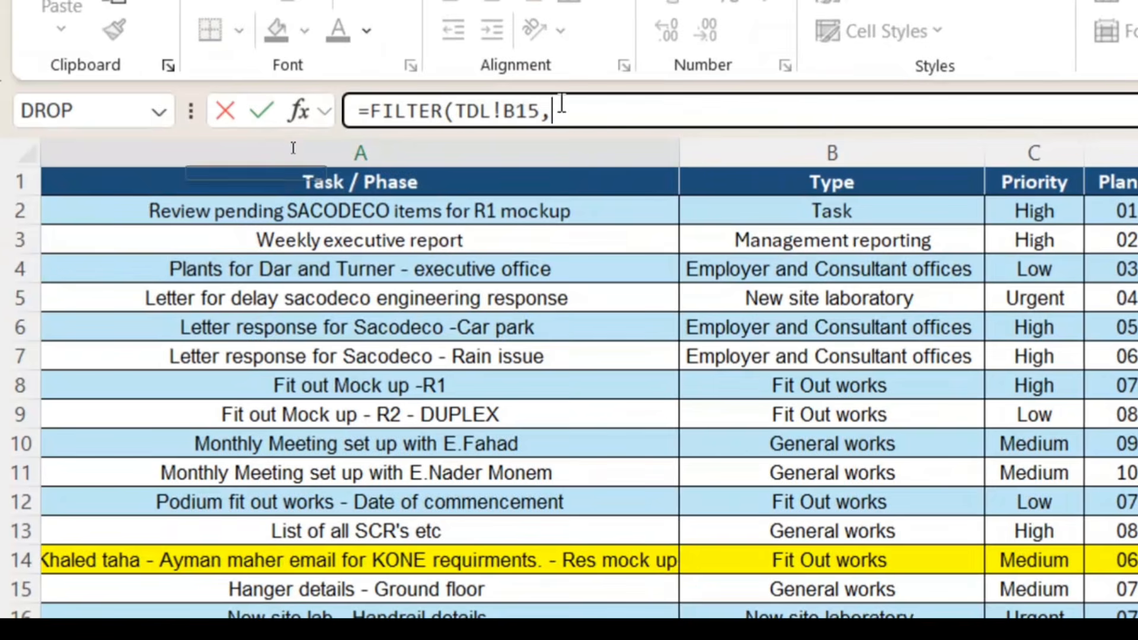
text(()
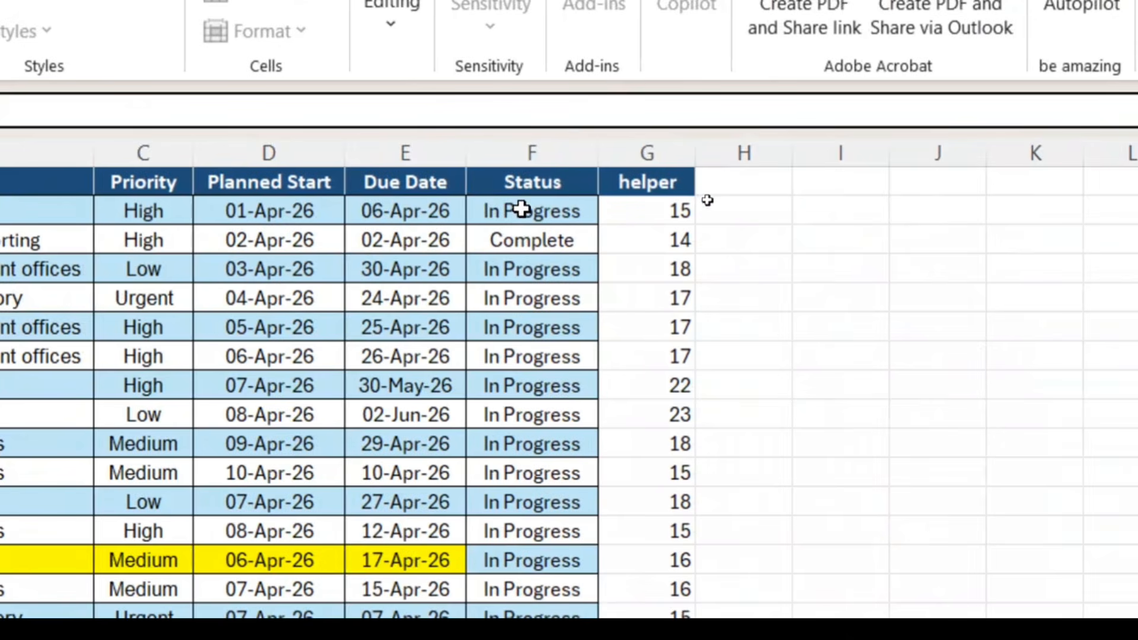
click(521, 209)
key(ctrl+shift+Down)
scroll(590, 541, up, 2)
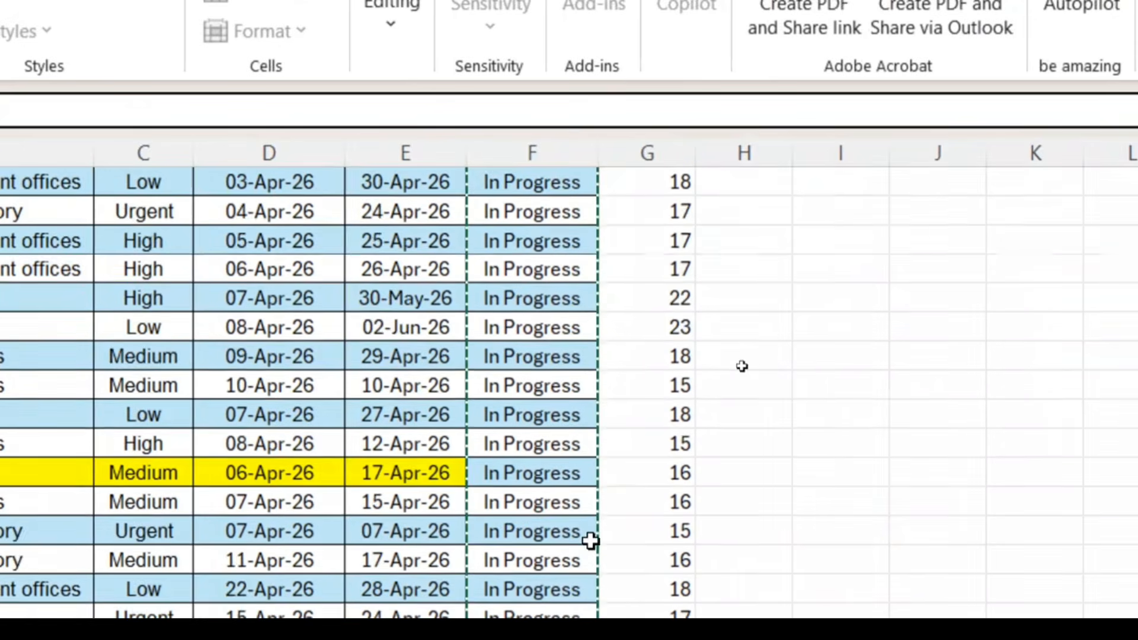
scroll(590, 540, up, 1)
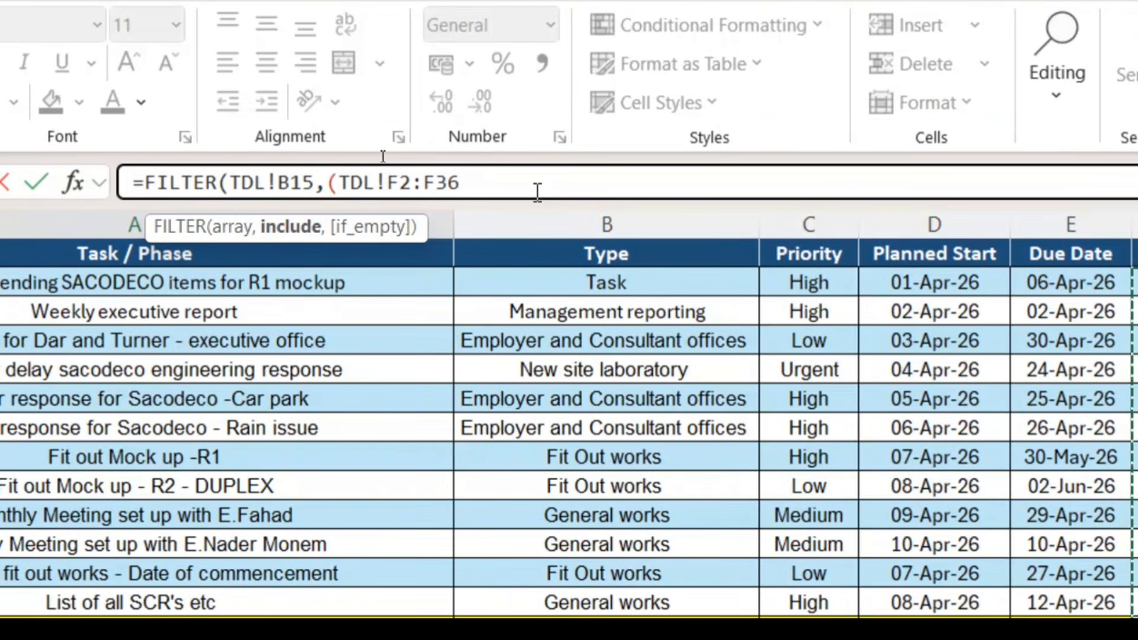
text(="comp)
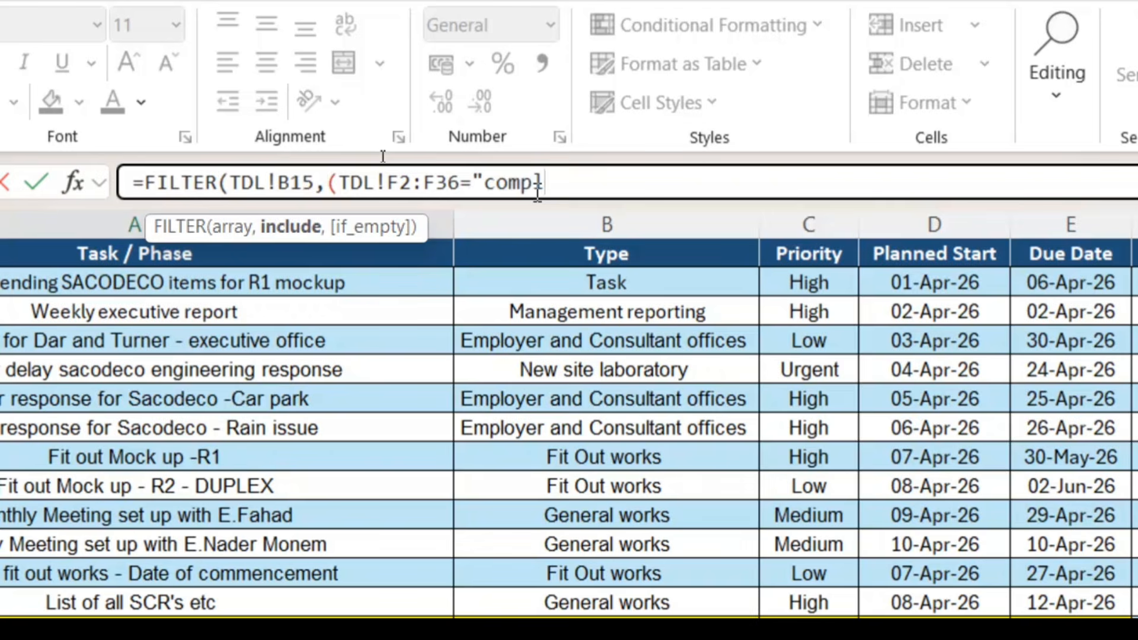
text(lete"))
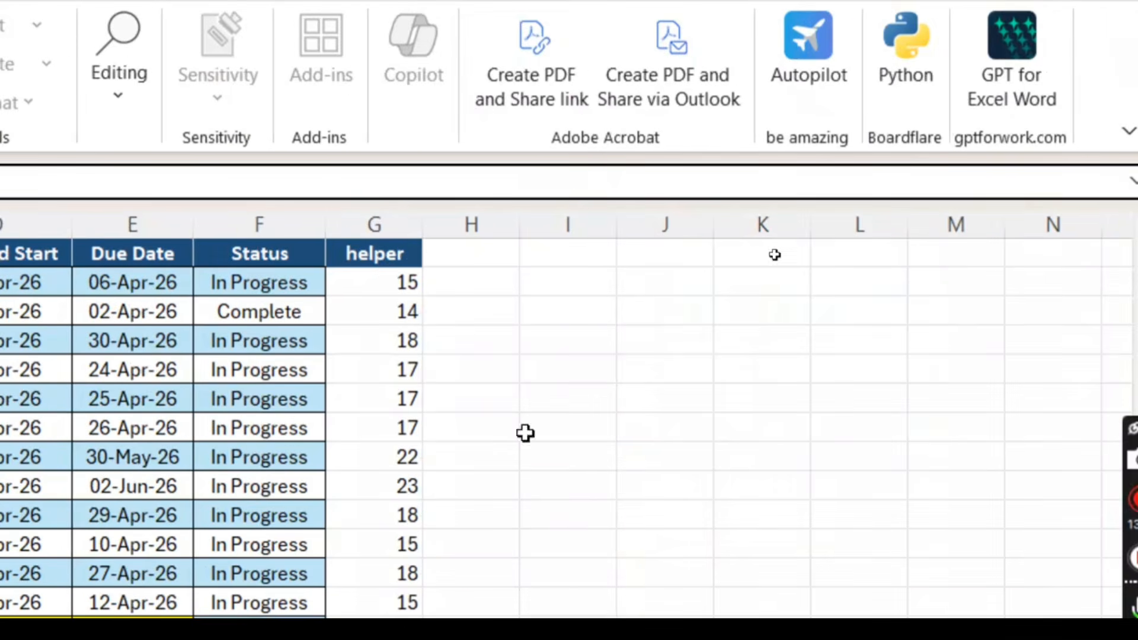
Step: Multiply by a second condition, TDL!G2:G36=WEEKNUM(TODAY(),2), and enter the formula, accepting the proposed closing-parenthesis correction
click(388, 280)
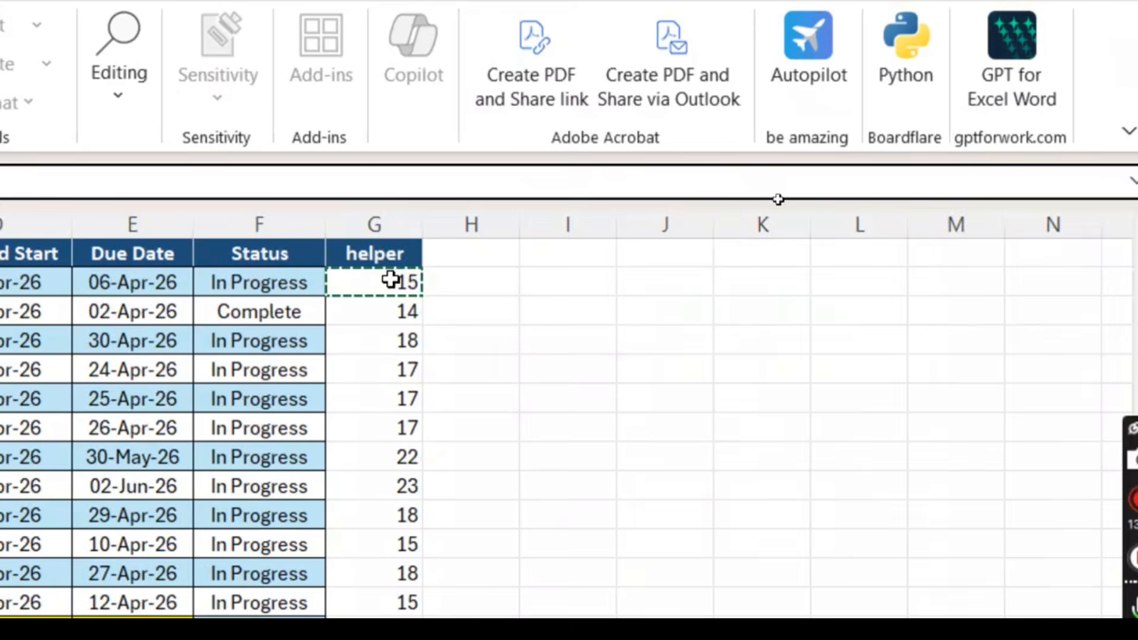
key(ctrl+shift+Down)
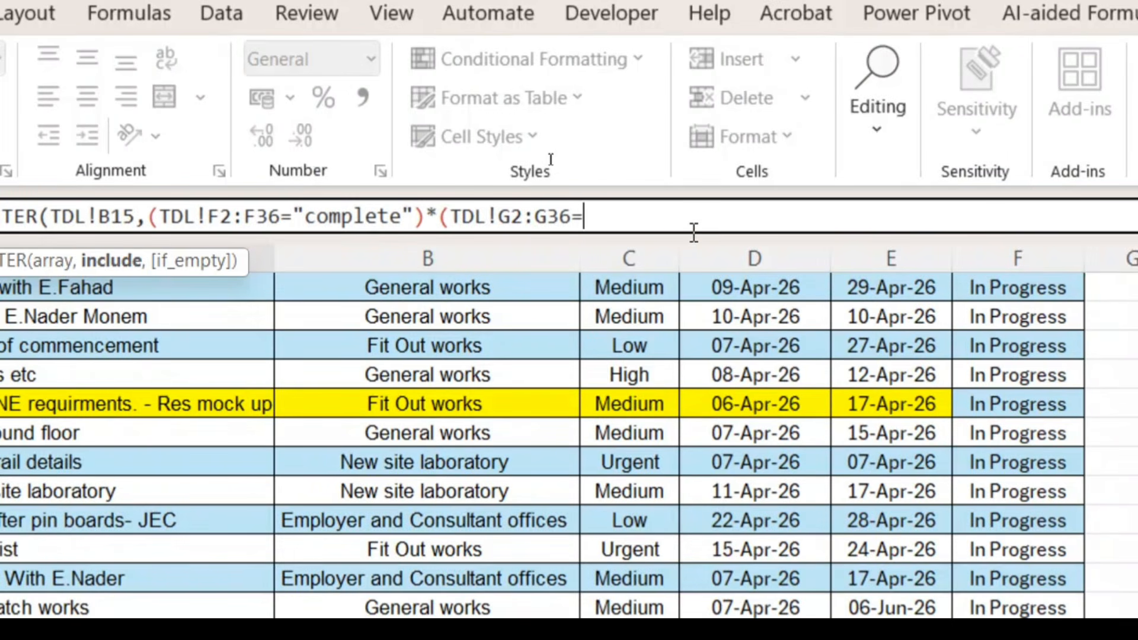
text(wee)
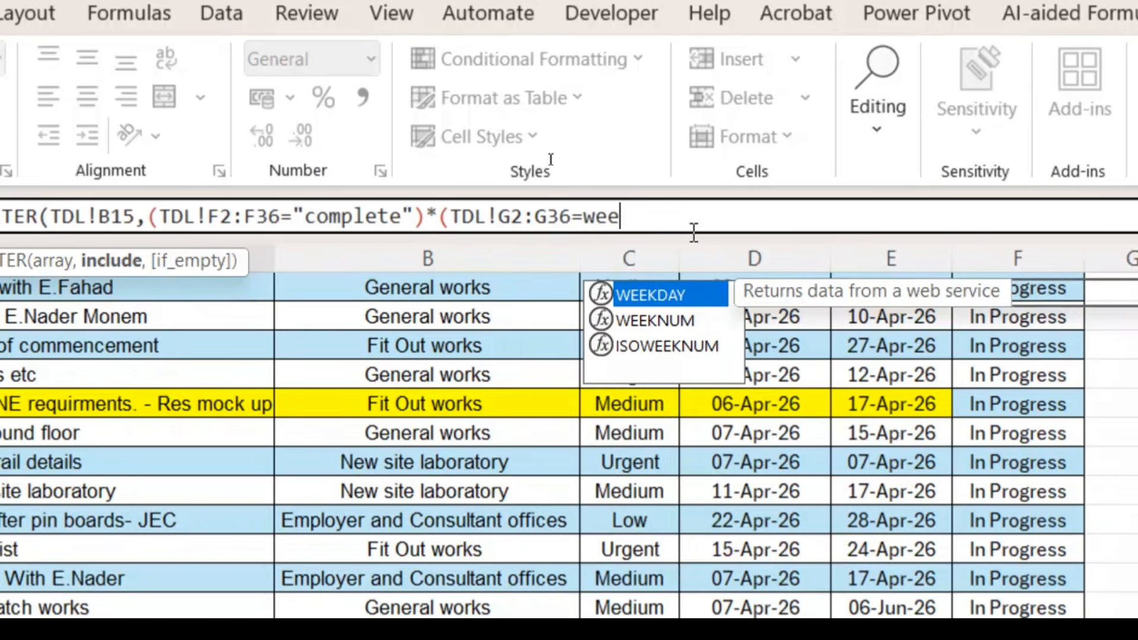
key(Tab)
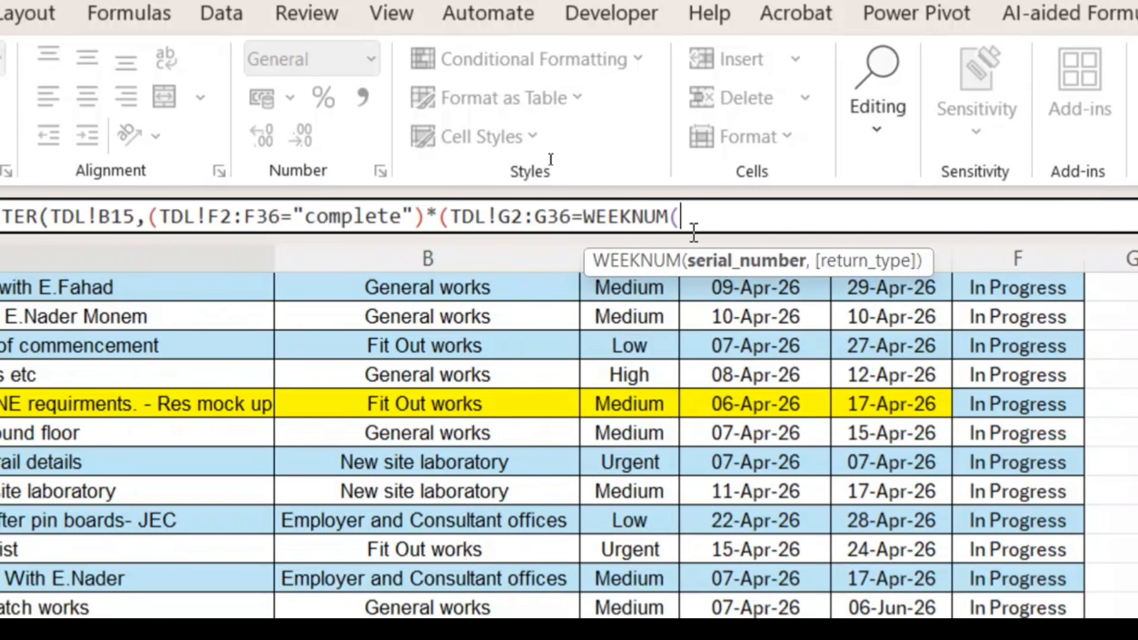
text(today)
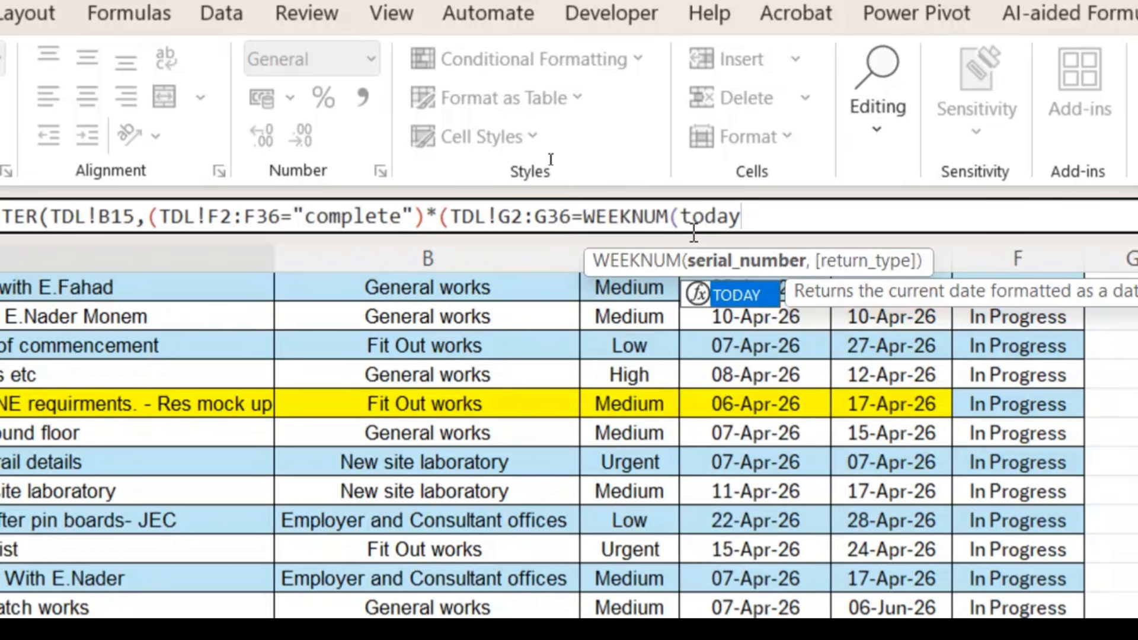
text(())
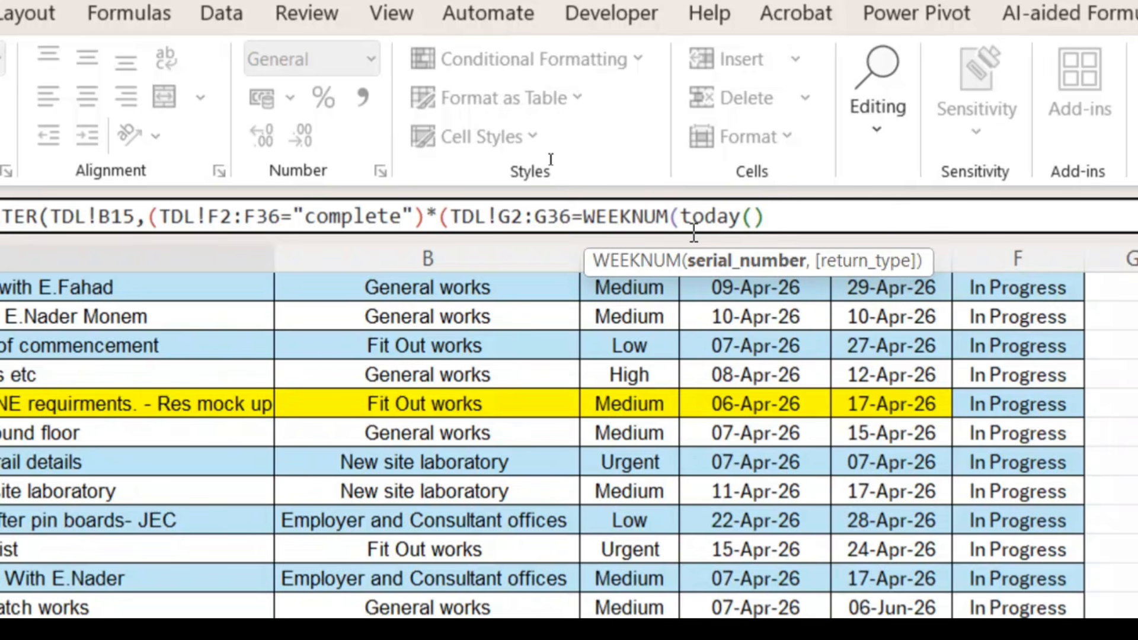
text(,)
key(Down)
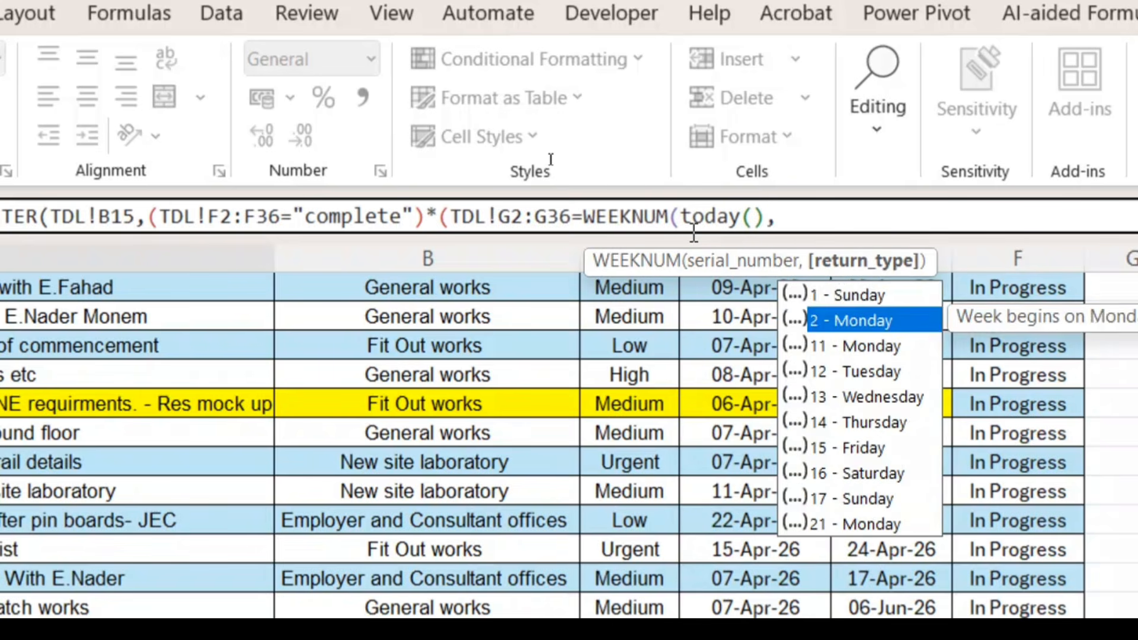
key(Tab)
text()))
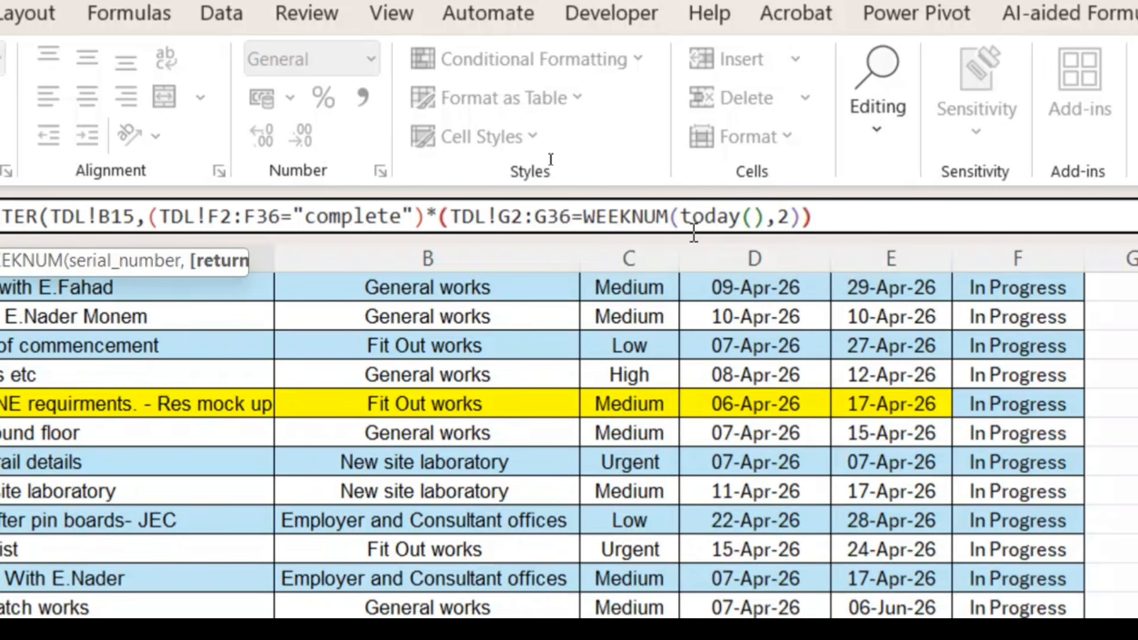
key(Return)
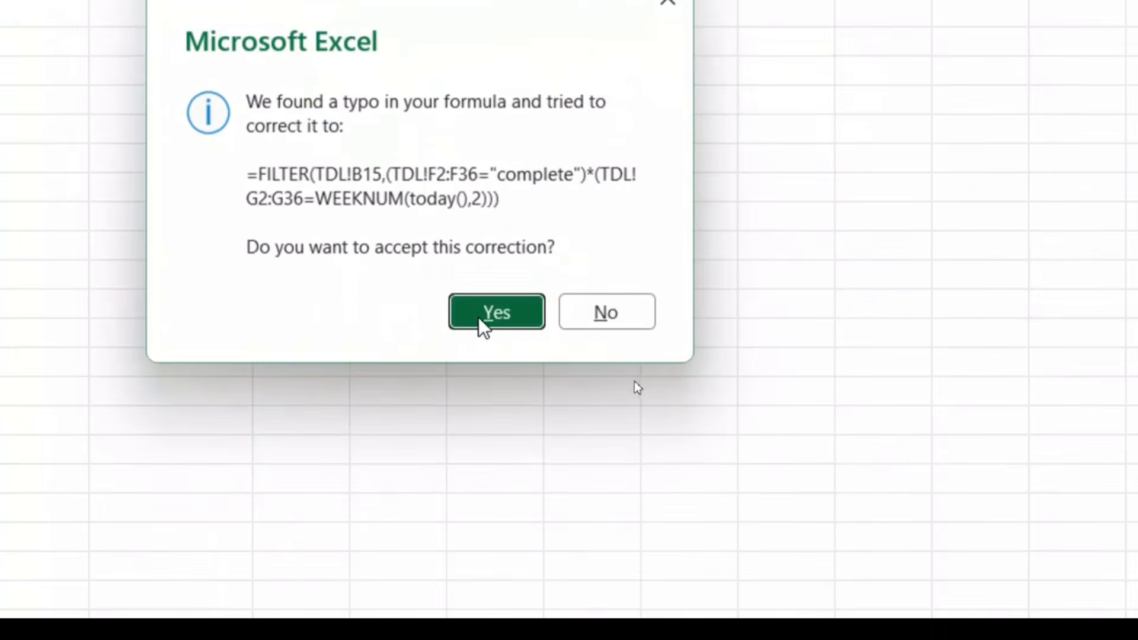
click(476, 317)
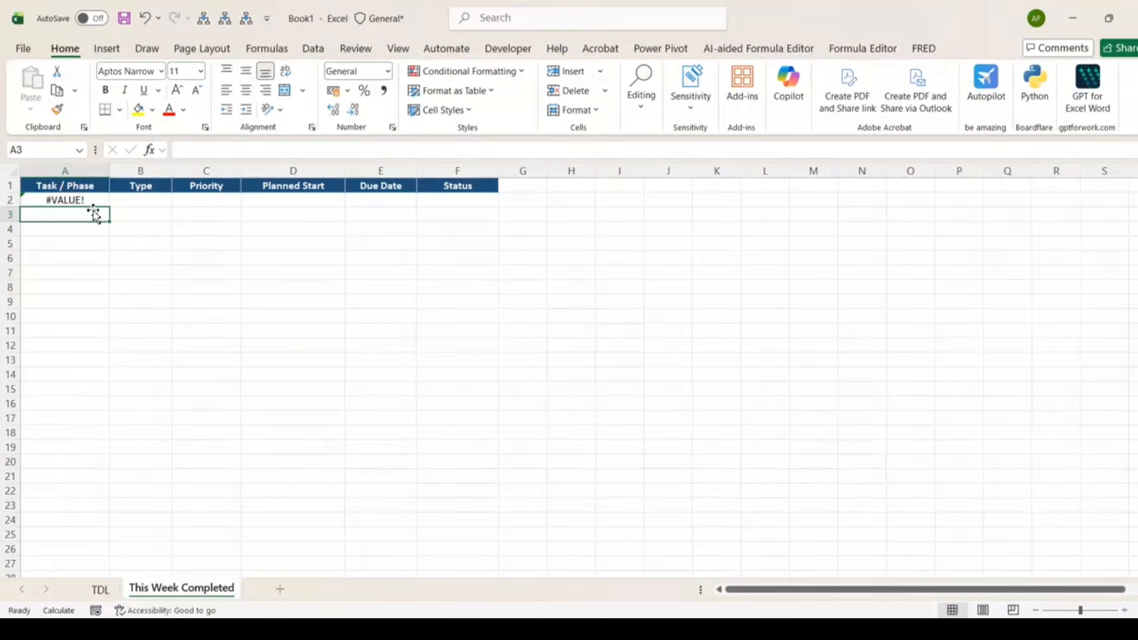
Step: Reopen the FILTER formula in cell A2 of This Week Completed and remove the TDL!B15 reference from its array argument
click(92, 201)
click(359, 133)
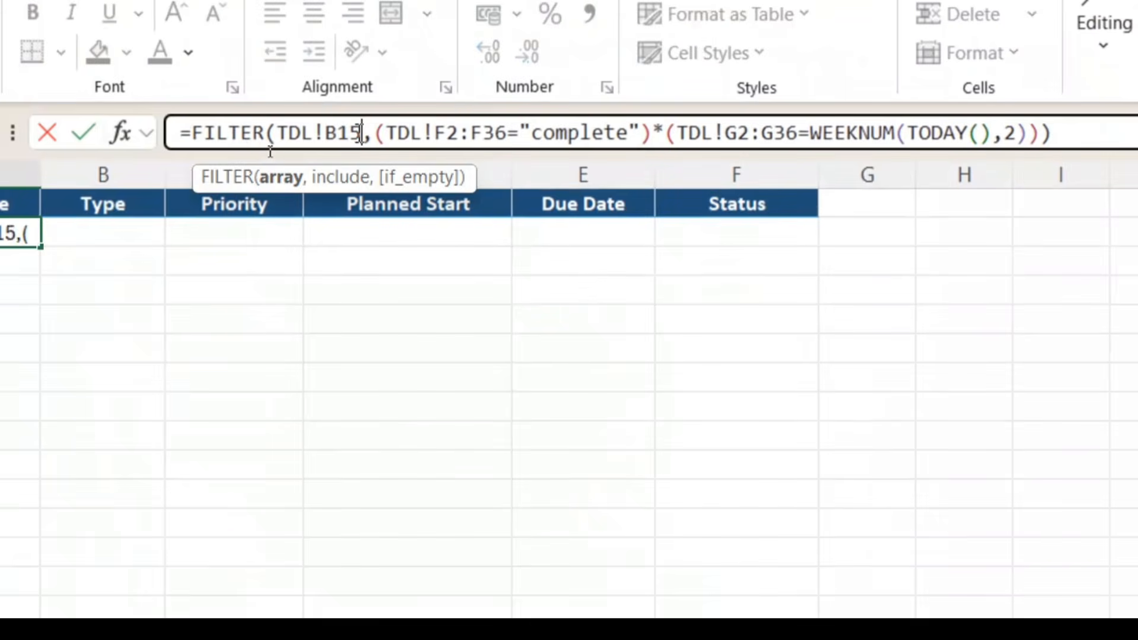
key(BackSpace)
key(BackSpace)
key(BackSpace)
key(BackSpace)
key(BackSpace)
key(BackSpace)
key(BackSpace)
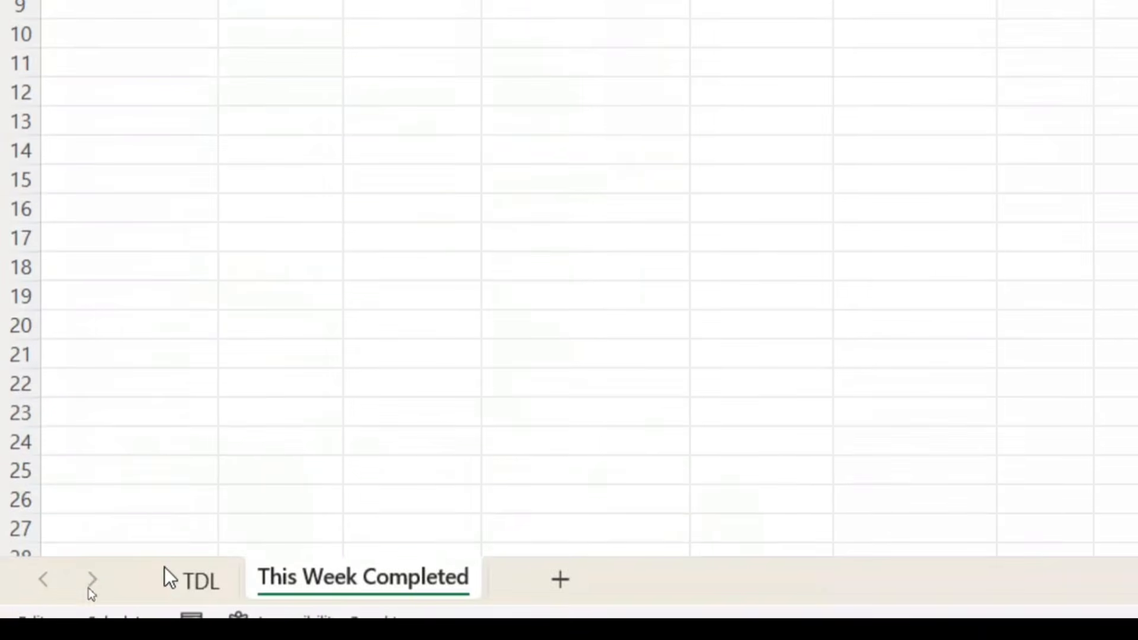
Step: Set the FILTER array to A2:F36 on the TDL sheet, leaving out the helper column, and enter the formula
click(172, 575)
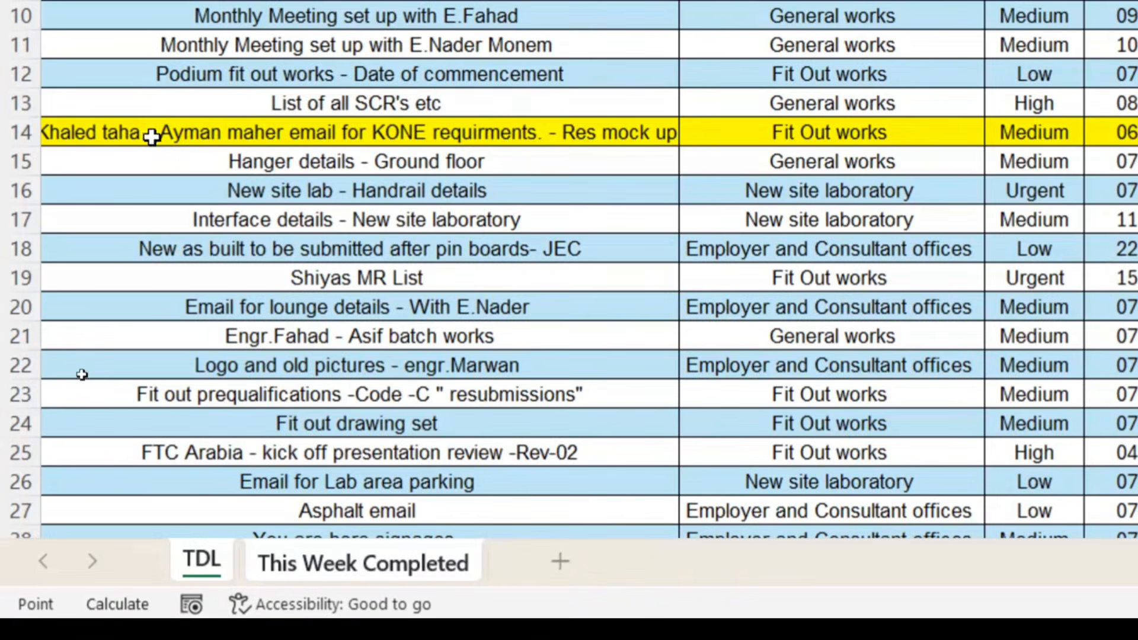
click(148, 143)
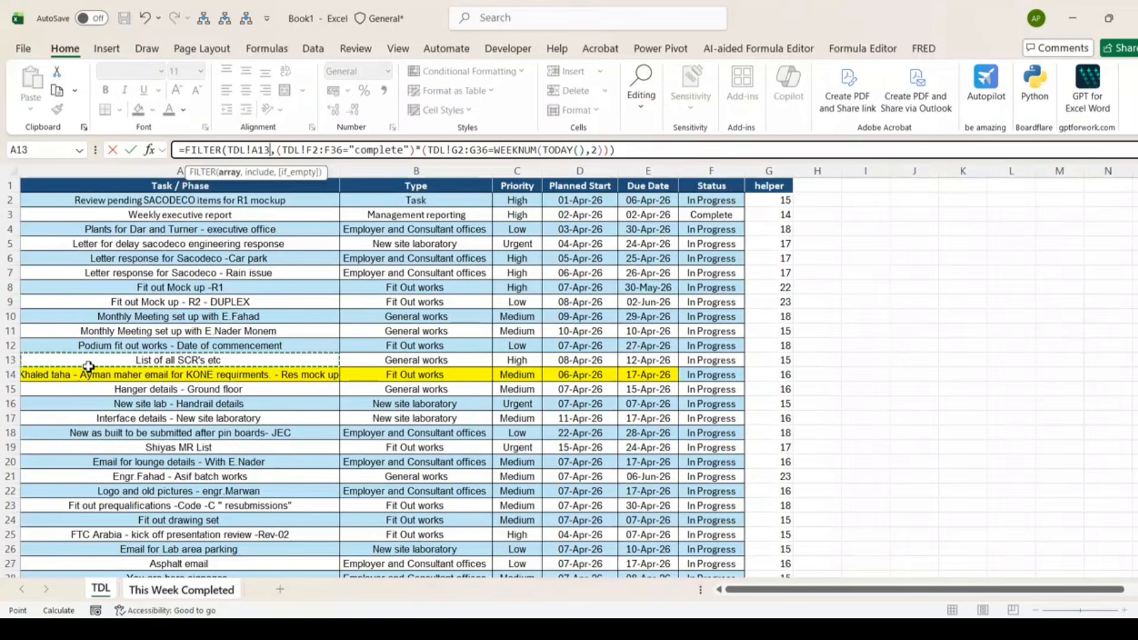
key(Up)
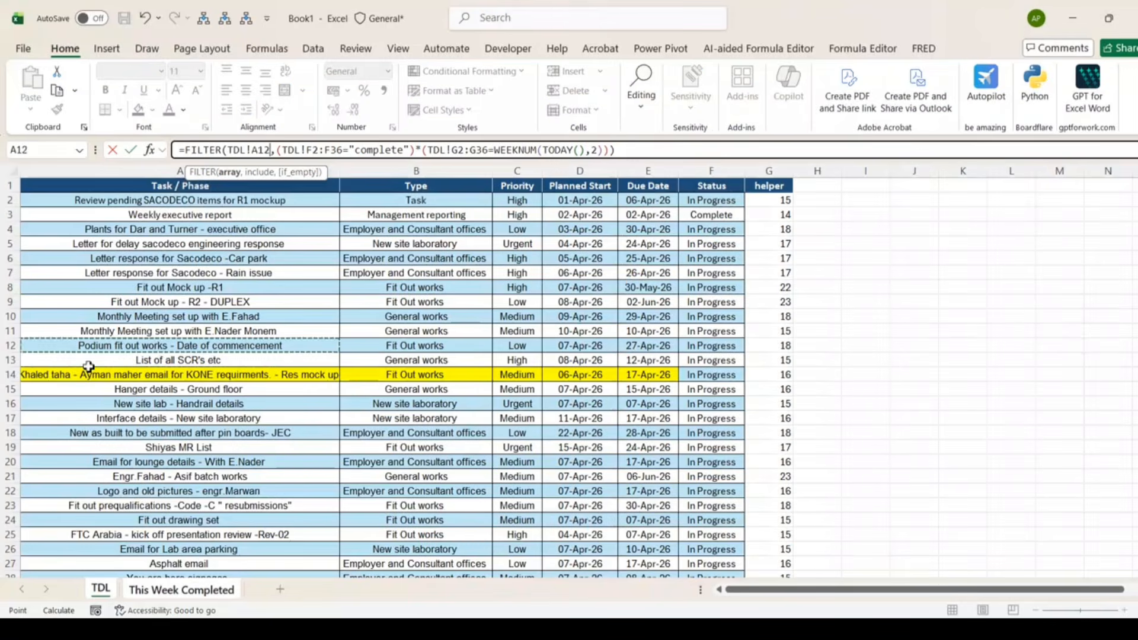
key(ctrl+Up)
key(Down)
key(ctrl+shift+Right)
key(shift+Left)
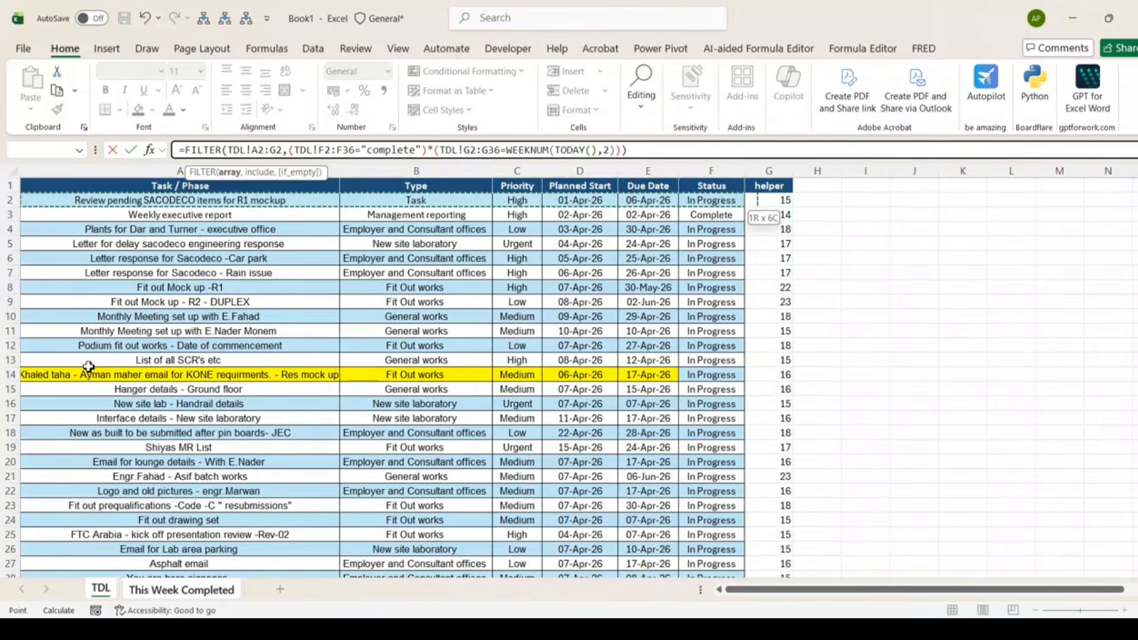
key(ctrl+shift+Down)
key(shift+Up)
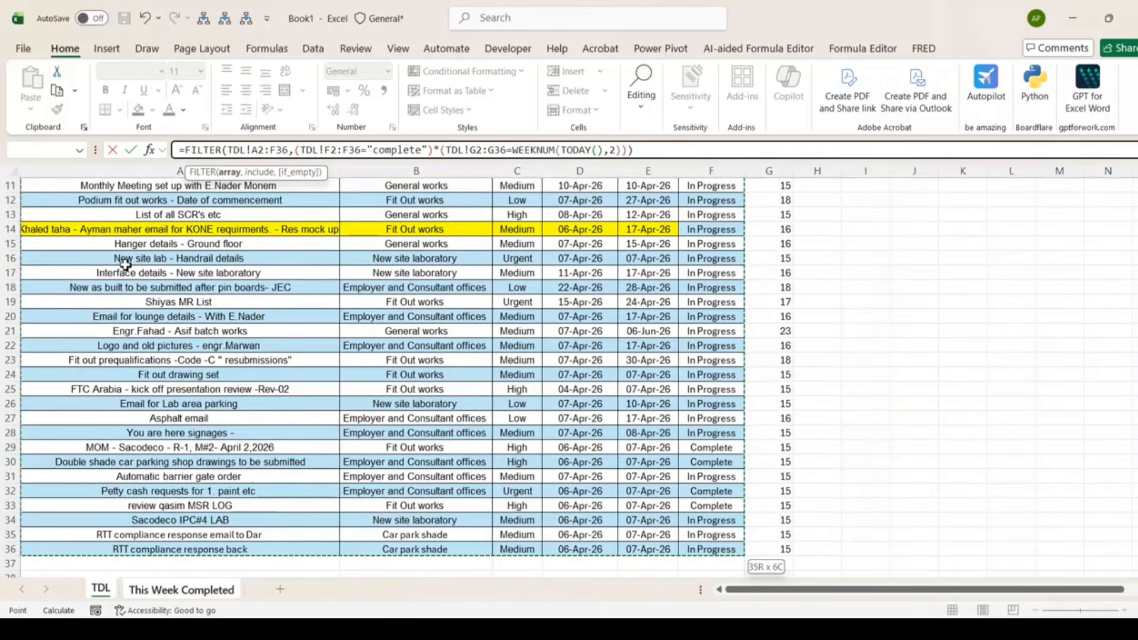
key(Return)
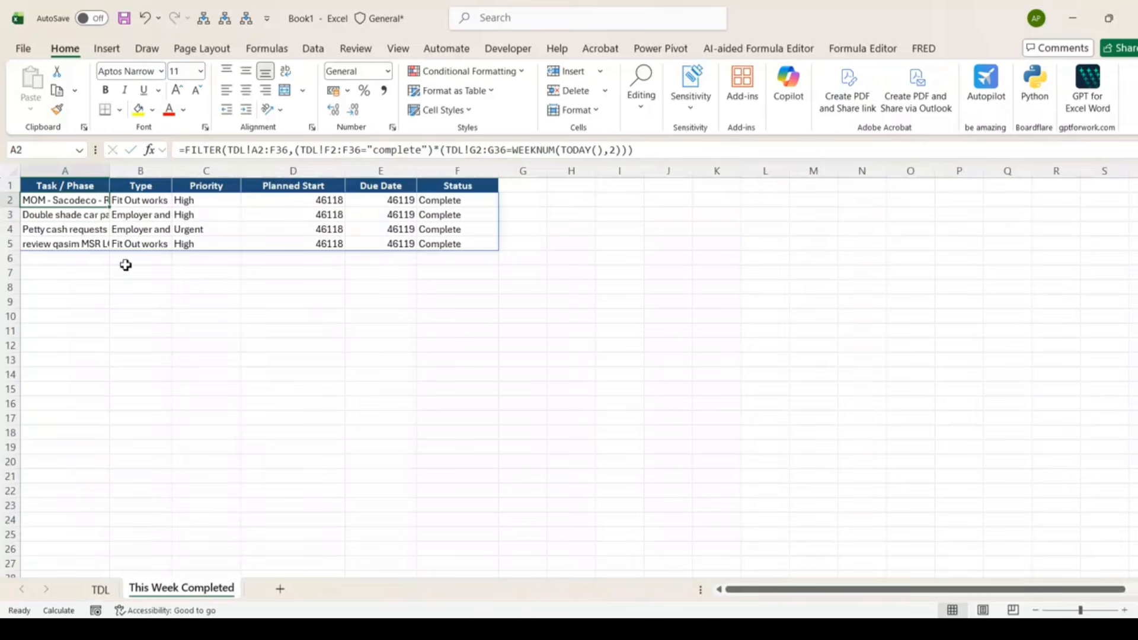
Step: Format the cells below the Planned Start and Due Date headers as day-month-year dates
drag(288, 207, 391, 554)
key(ctrl+shift+3)
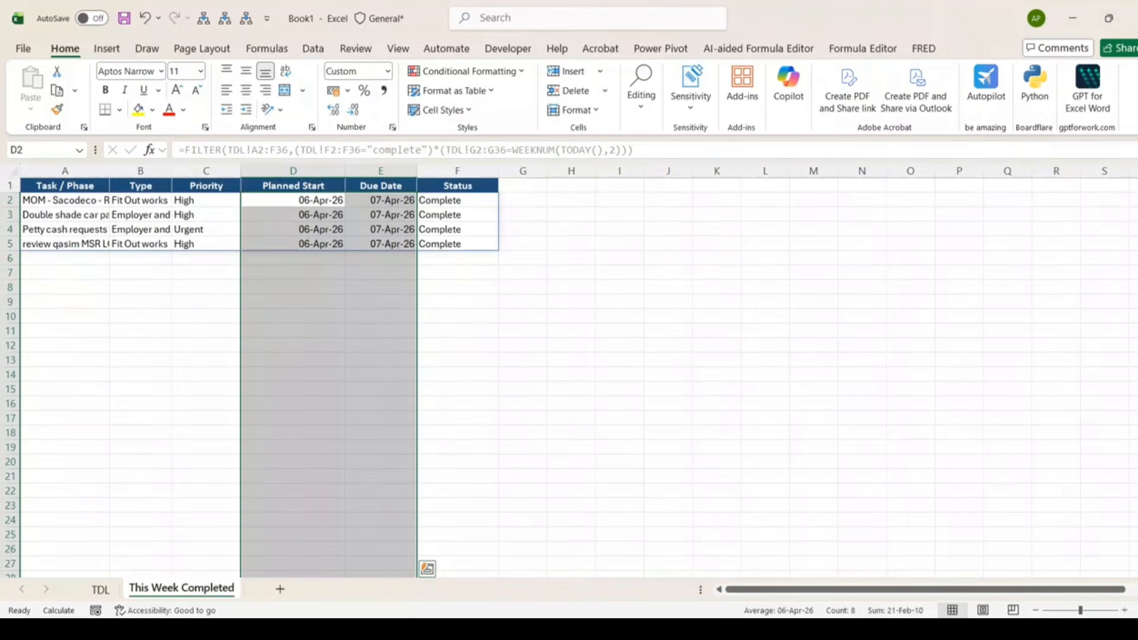
click(302, 241)
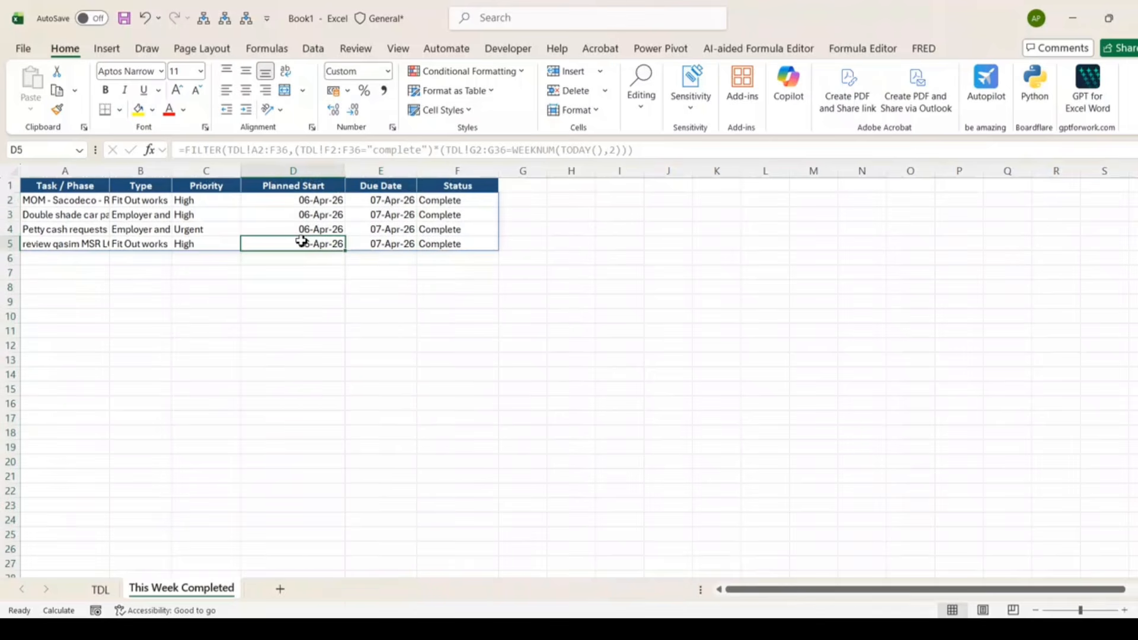
Step: Compare the filtered tasks' planned start and due dates with the current week in the system calendar
click(325, 202)
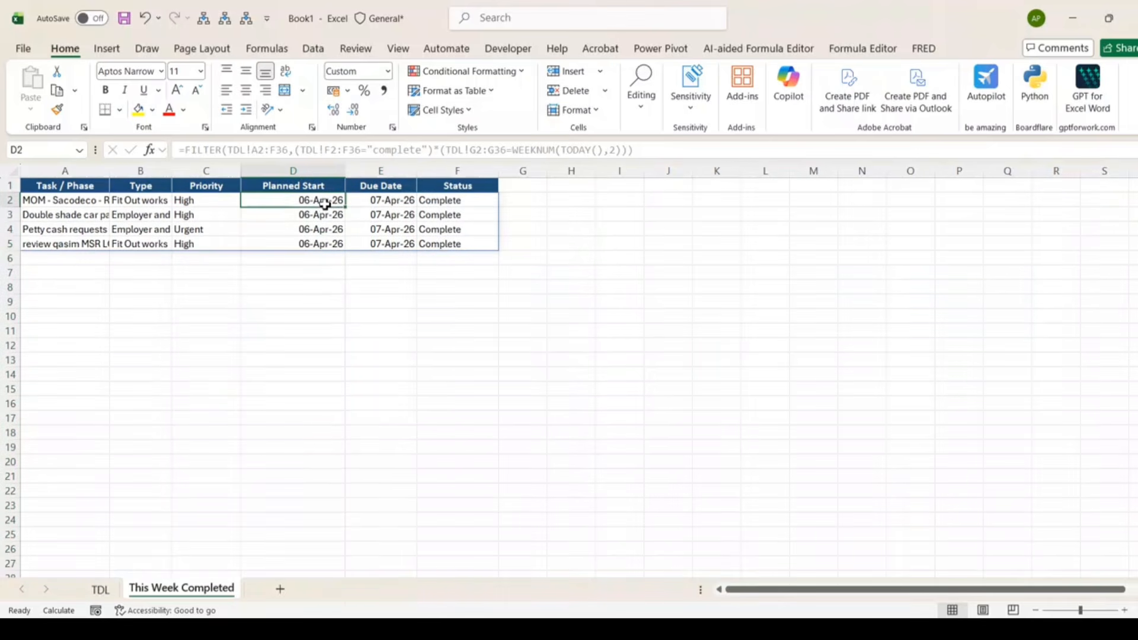
click(387, 205)
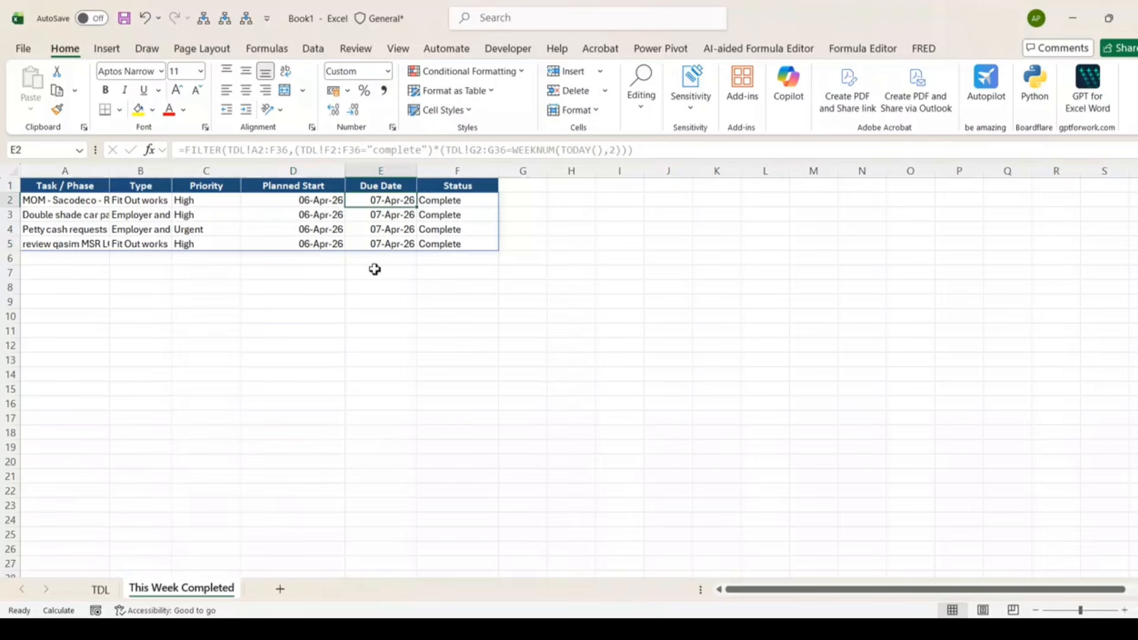
click(384, 241)
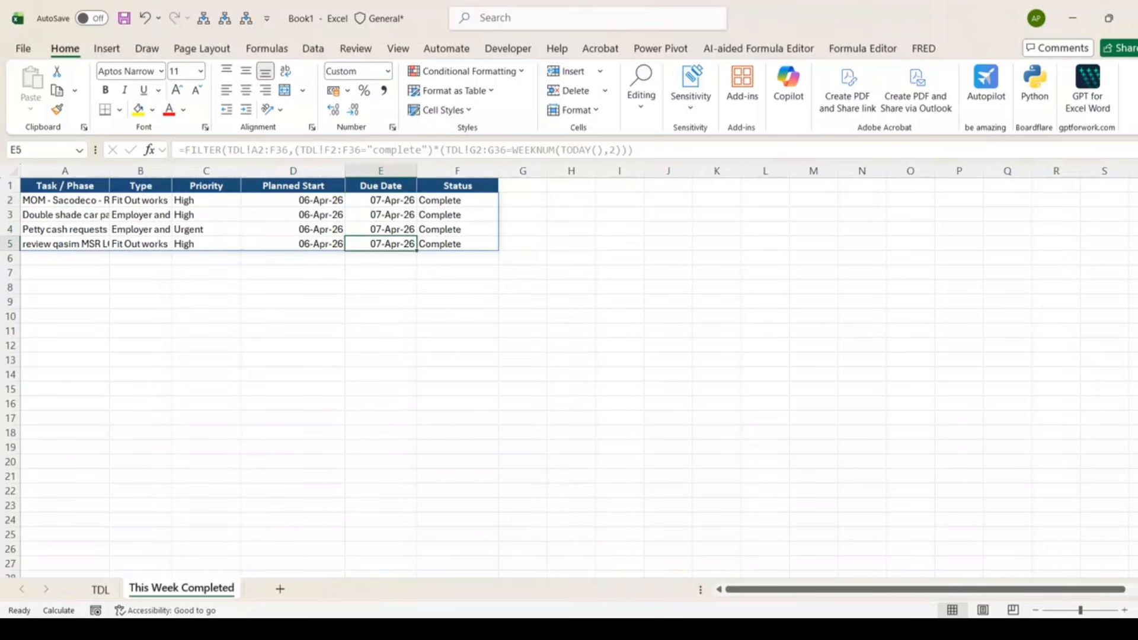
click(1119, 630)
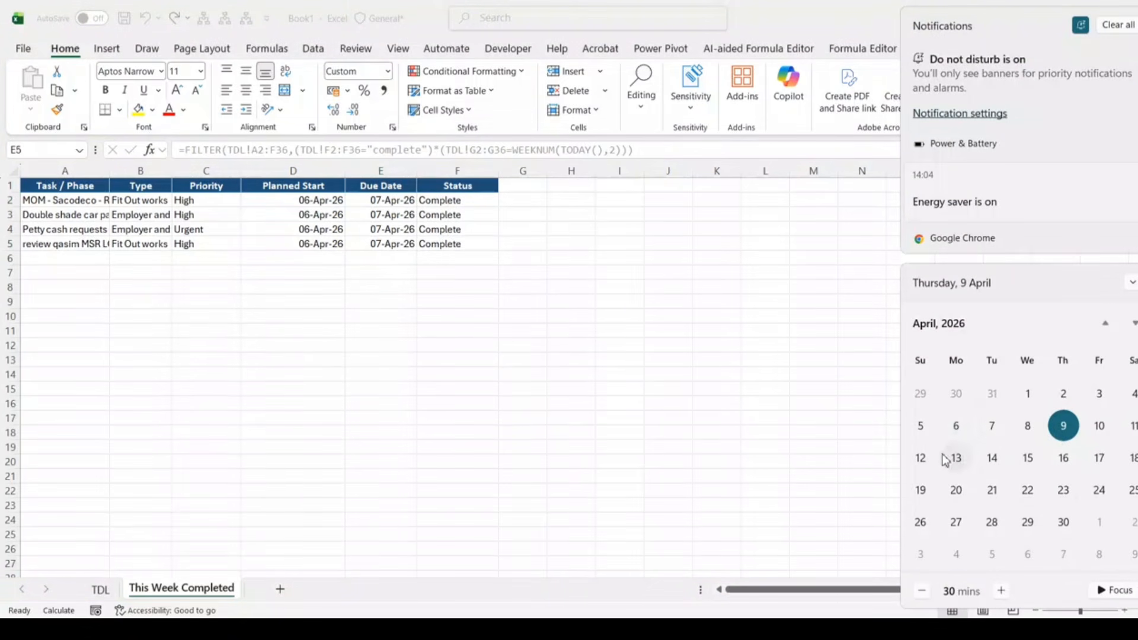
click(392, 243)
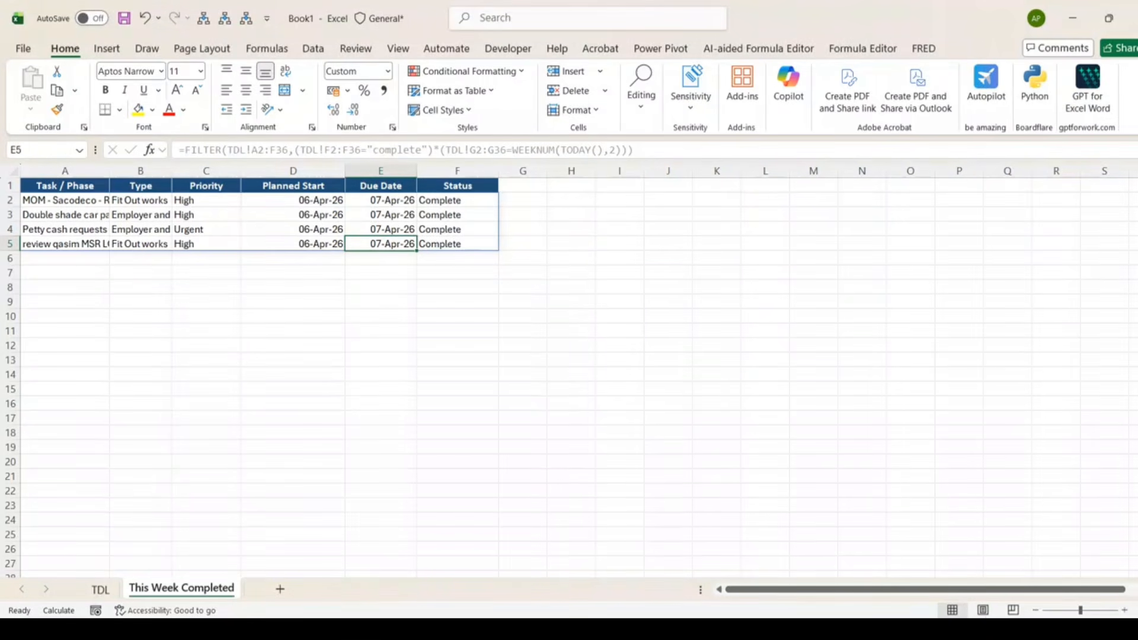
Step: Check the TDL sheet's due dates and helper week numbers against the system calendar and the This Week Completed results
click(101, 590)
scroll(546, 292, up, 3)
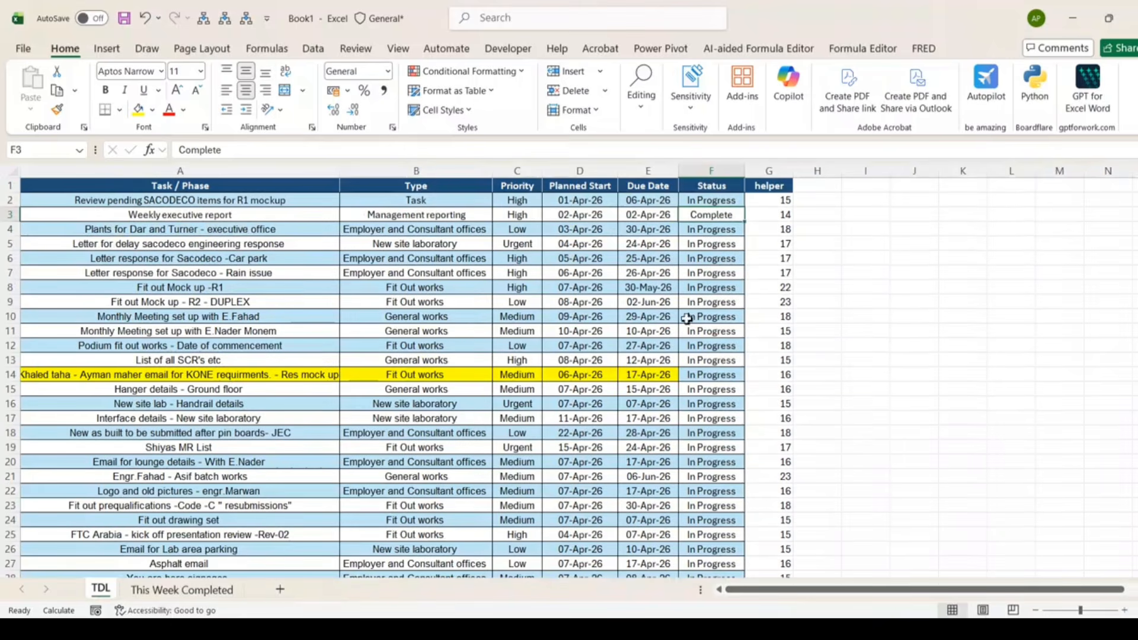
click(643, 389)
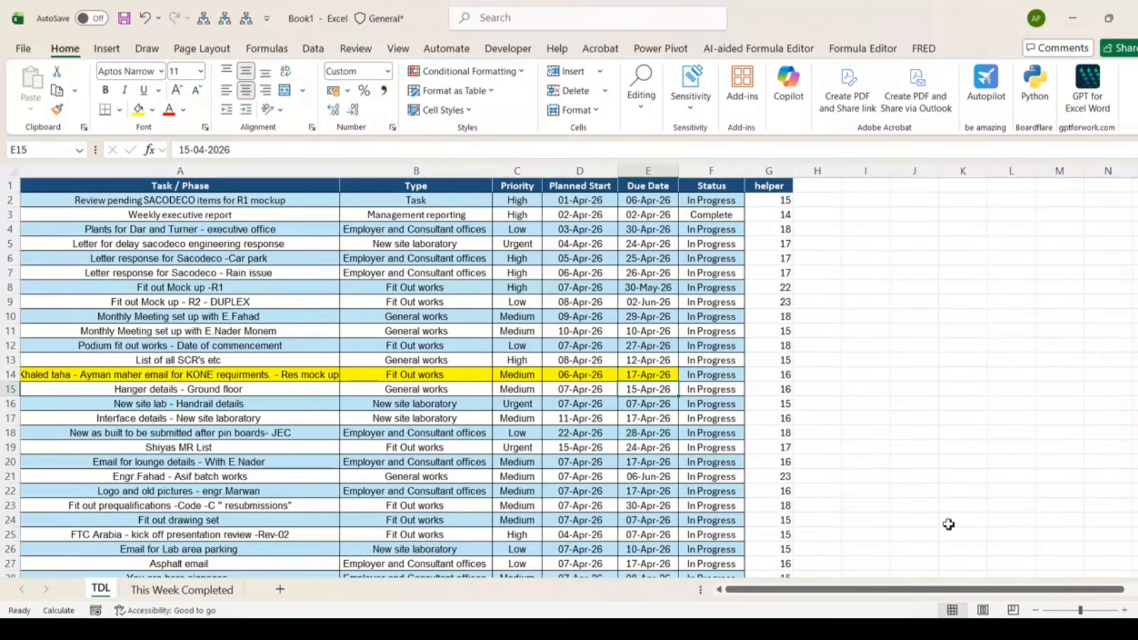
click(1120, 629)
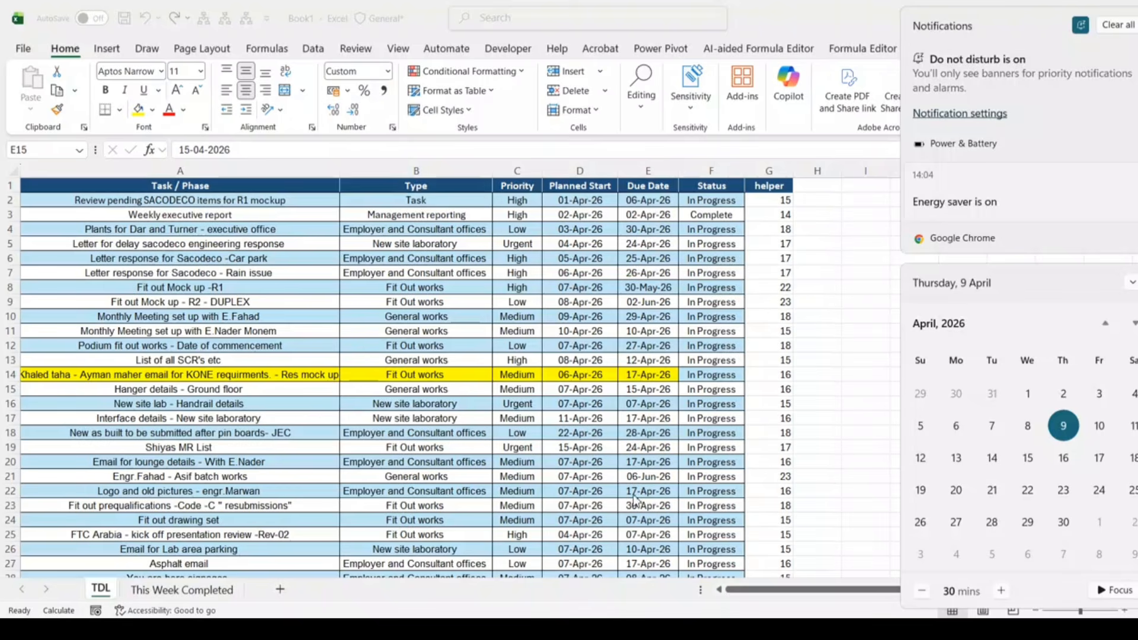
click(595, 363)
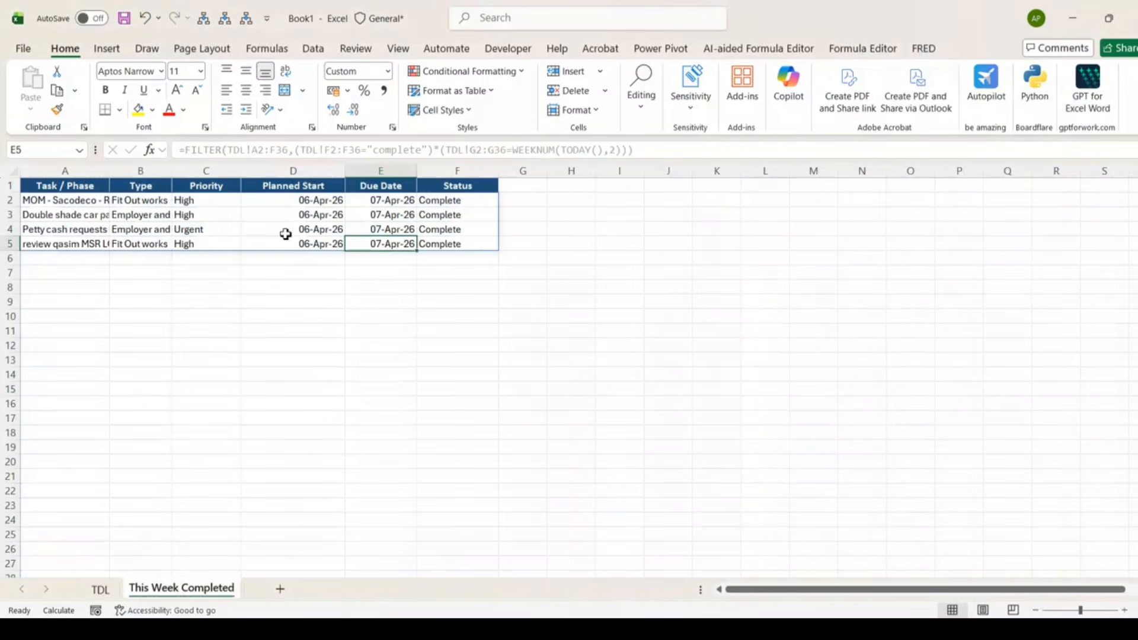
click(182, 589)
click(101, 590)
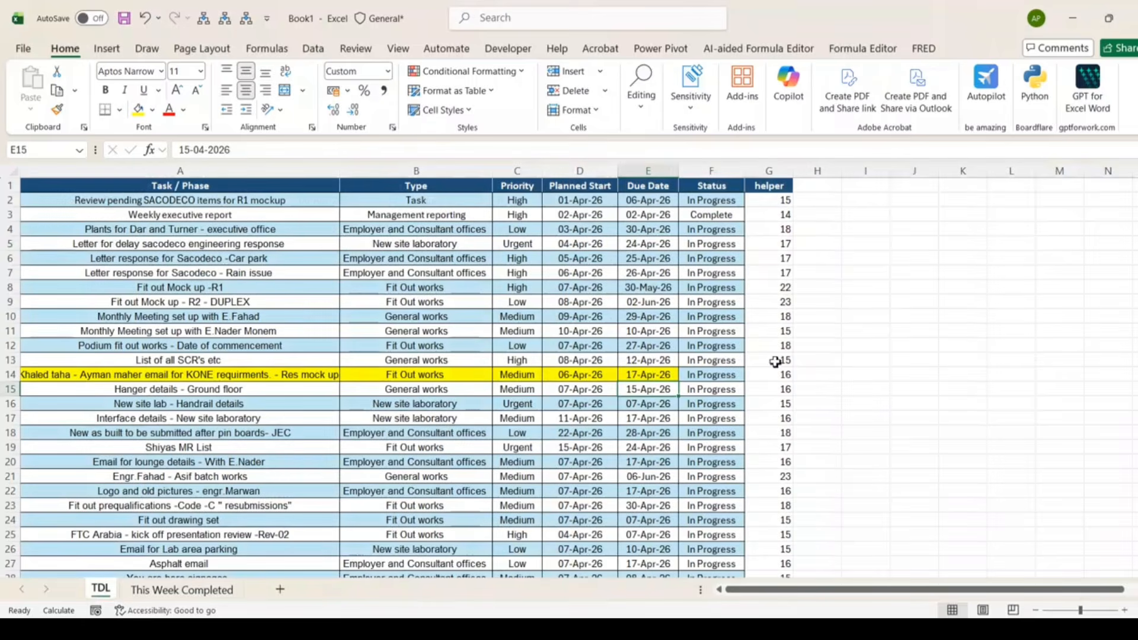
click(193, 589)
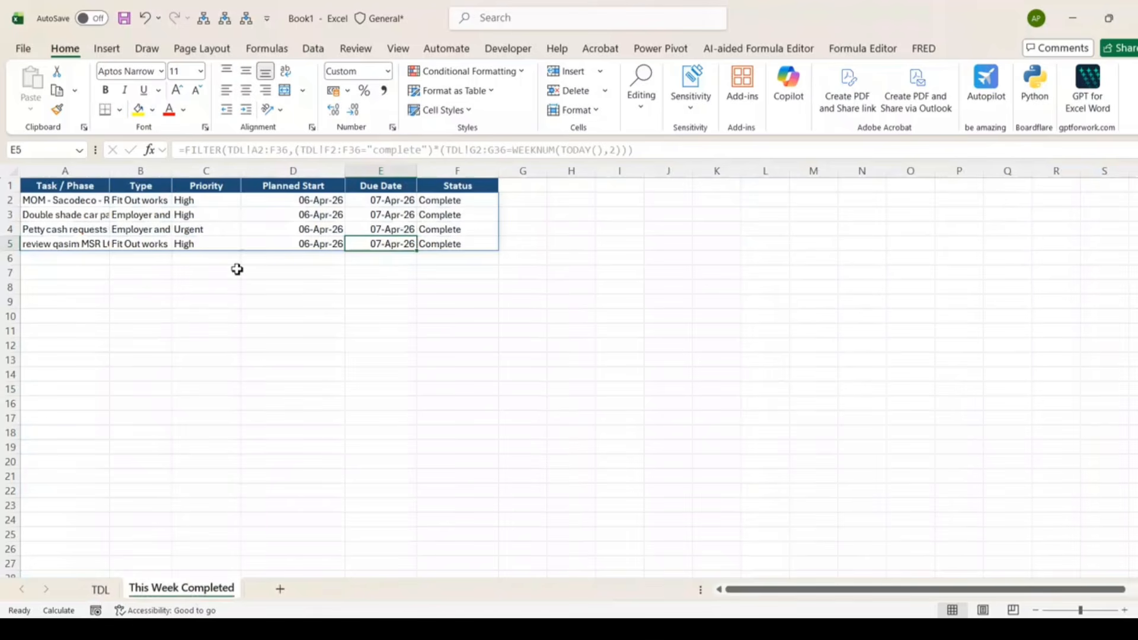